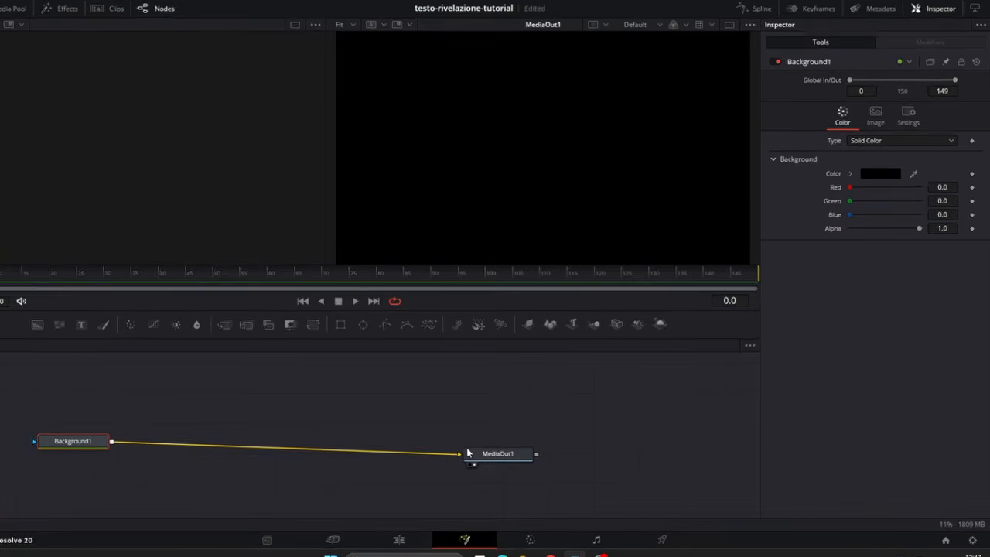
Step: Change Background1 to the Four Corner type and set its Top Left colour to #3b0000
{"action": "left_click", "coordinate": [868, 140]}
{"action": "left_click", "coordinate": [872, 196]}
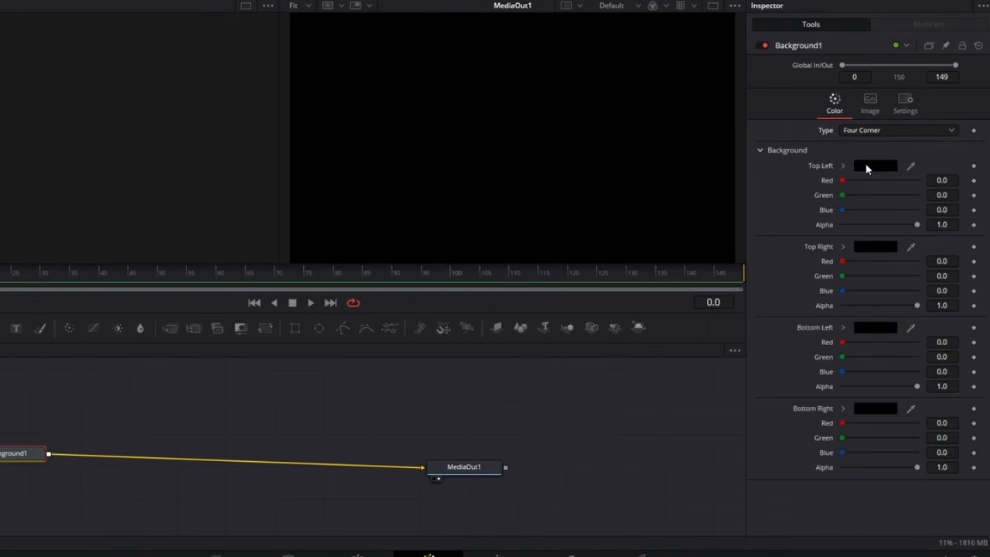
{"action": "left_click", "coordinate": [866, 165]}
{"action": "double_click", "coordinate": [495, 362]}
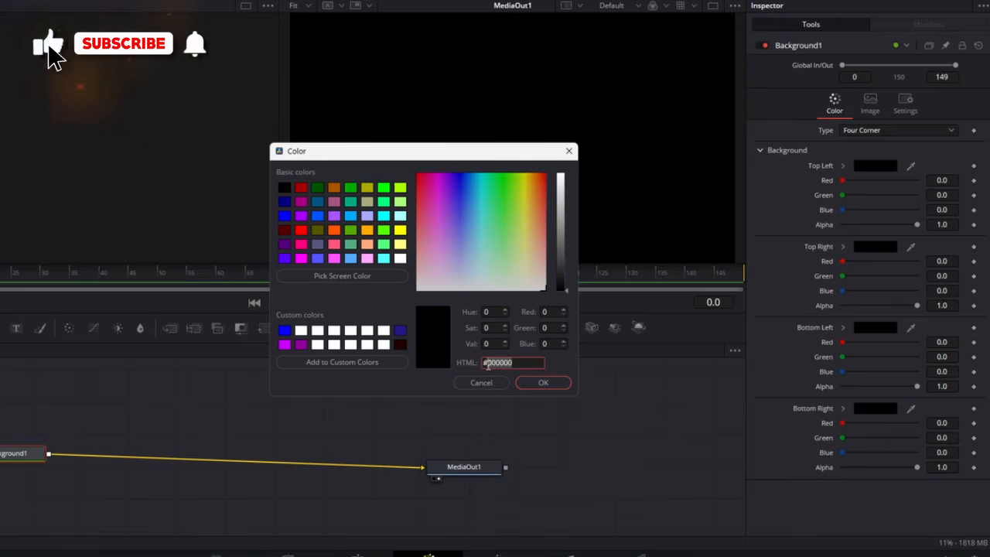
{"action": "type", "text": "3b0000"}
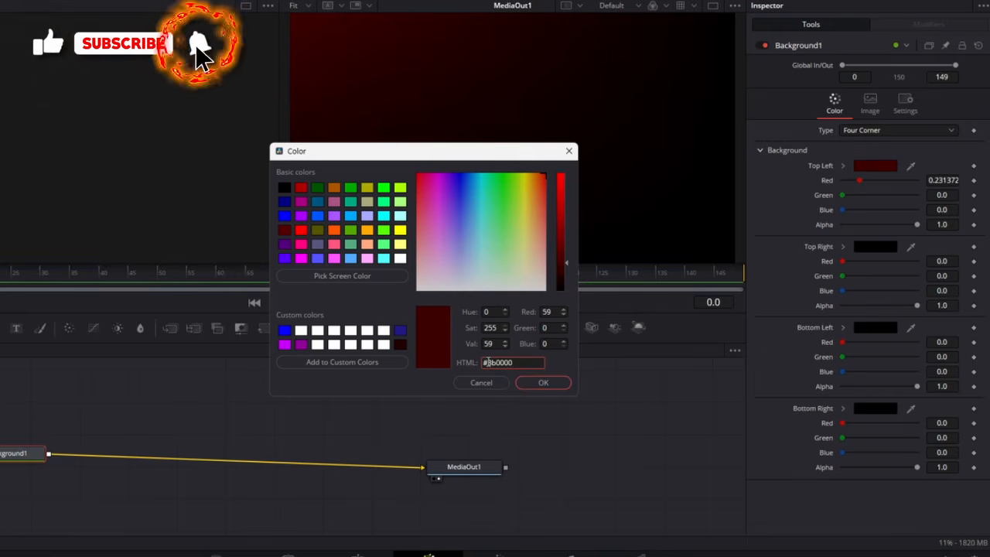
{"action": "left_click", "coordinate": [525, 384]}
Step: Set the Bottom Right colour of Background1 to #3b0000
{"action": "left_click", "coordinate": [862, 409]}
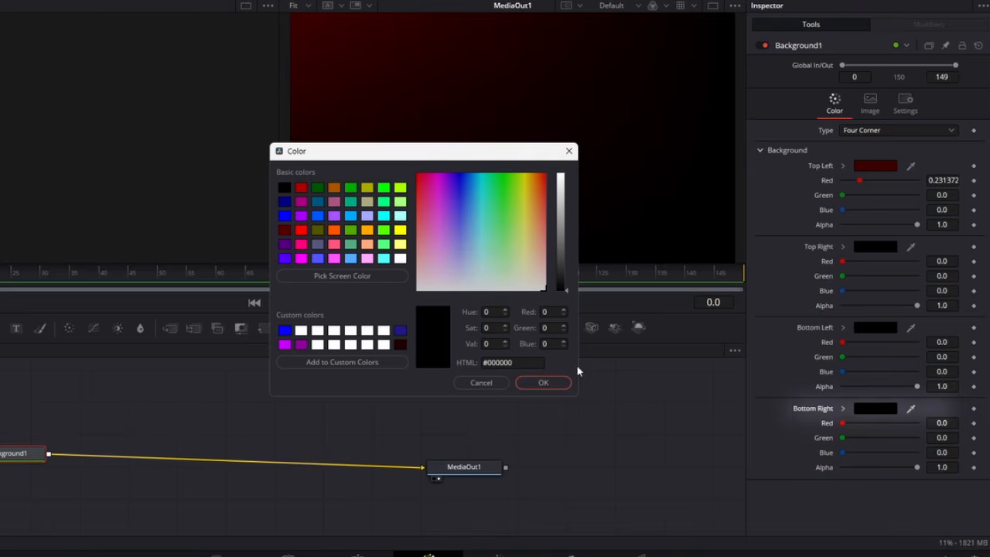
{"action": "double_click", "coordinate": [495, 362]}
{"action": "type", "text": "3b0000"}
{"action": "left_click", "coordinate": [545, 383]}
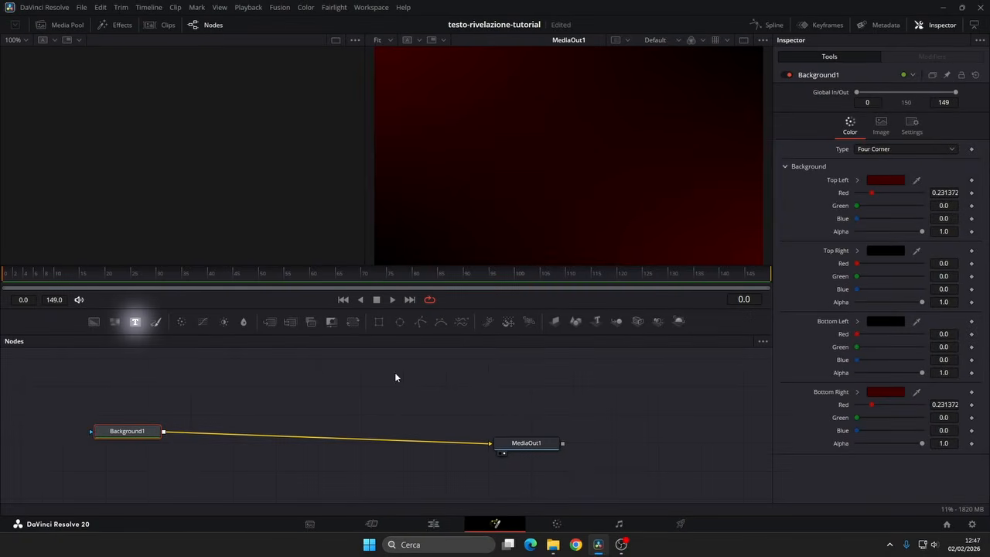
Step: Add a Text node merged over Background1, arrange the nodes, and enter the text TIME
{"action": "left_click", "coordinate": [135, 323]}
{"action": "left_click_drag", "start_coordinate": [202, 464], "coordinate": [253, 445]}
{"action": "left_click_drag", "start_coordinate": [128, 462], "coordinate": [261, 381]}
{"action": "left_click_drag", "start_coordinate": [326, 401], "coordinate": [366, 429]}
{"action": "left_click", "coordinate": [813, 172]}
{"action": "type", "text": "TIME"}
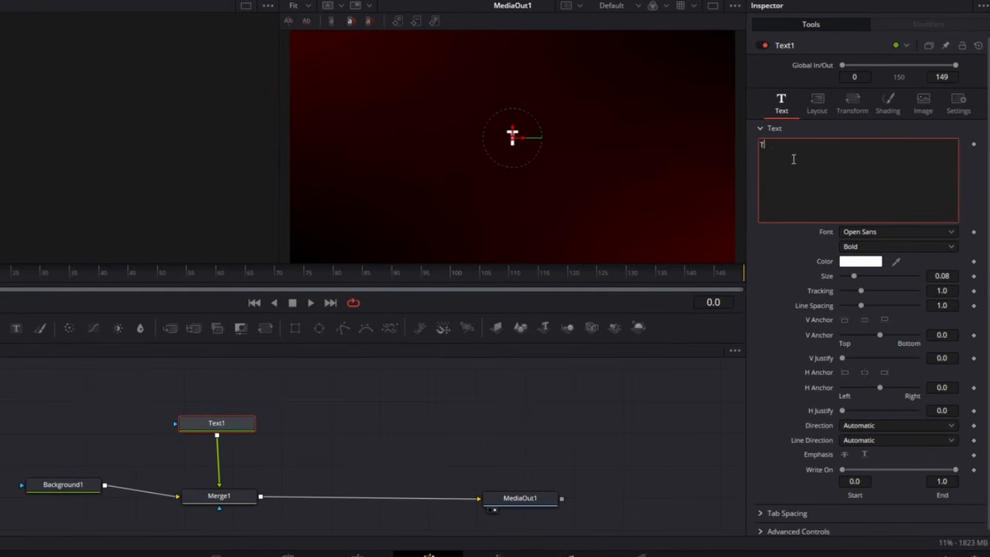
Step: Format the TIME text in Montserrat ExtraBold with a size of 0.18
{"action": "left_click", "coordinate": [854, 236]}
{"action": "left_click", "coordinate": [873, 350]}
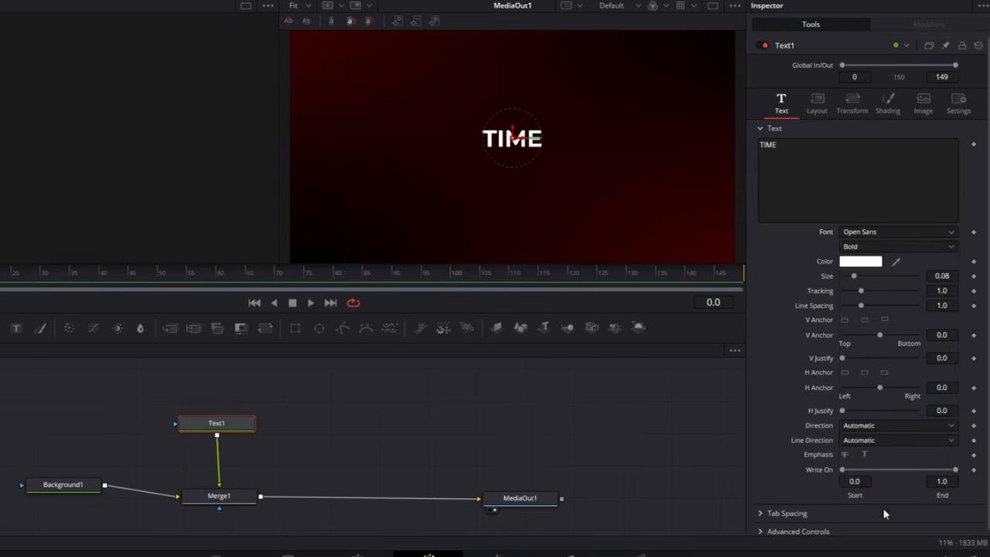
{"action": "left_click", "coordinate": [871, 246]}
{"action": "left_click", "coordinate": [864, 354]}
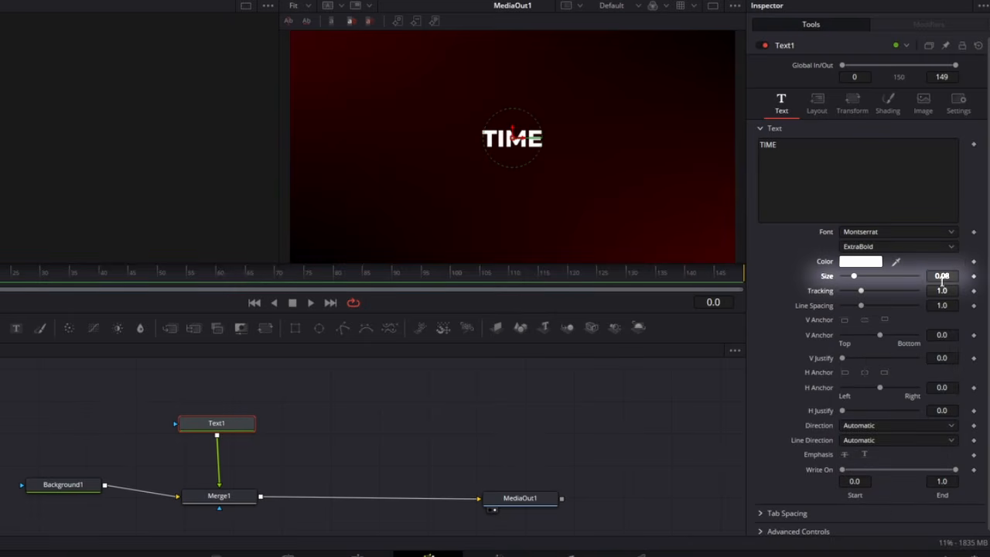
{"action": "type", "text": "0.18"}
{"action": "key", "text": "Tab"}
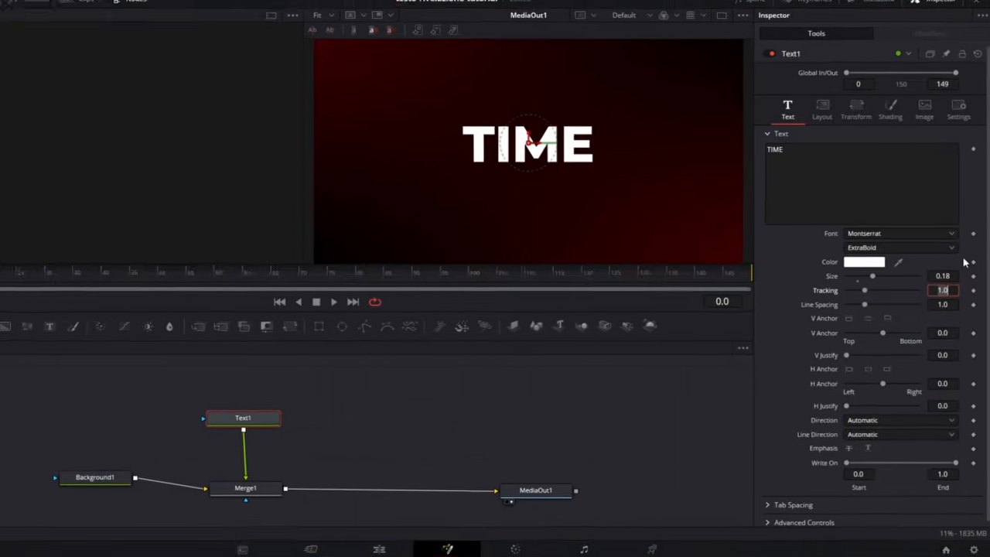
Step: Duplicate the Text1 and Merge1 nodes and insert the copied pair between Merge1 and MediaOut1
{"action": "left_click_drag", "start_coordinate": [314, 394], "coordinate": [180, 505]}
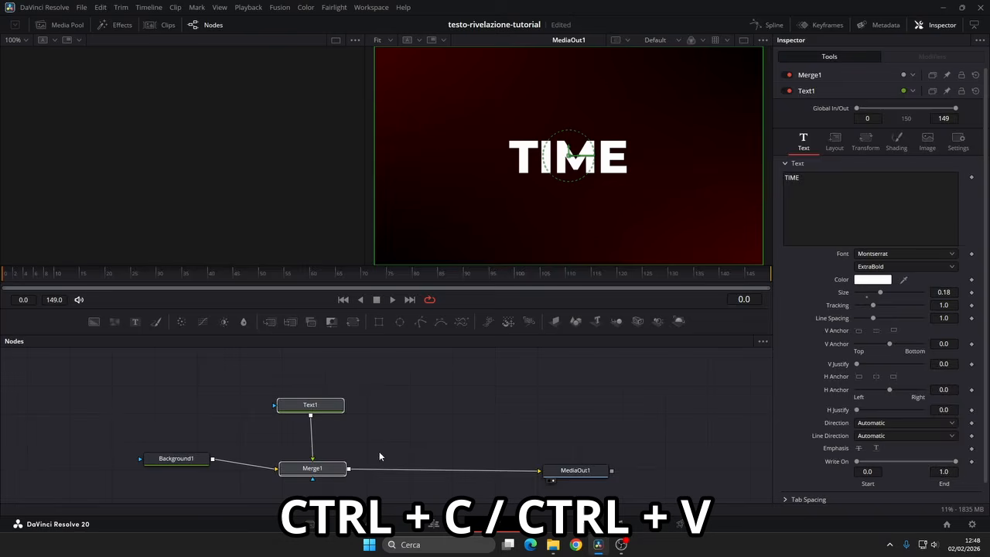
{"action": "key", "text": "ctrl+c"}
{"action": "key", "text": "ctrl+v"}
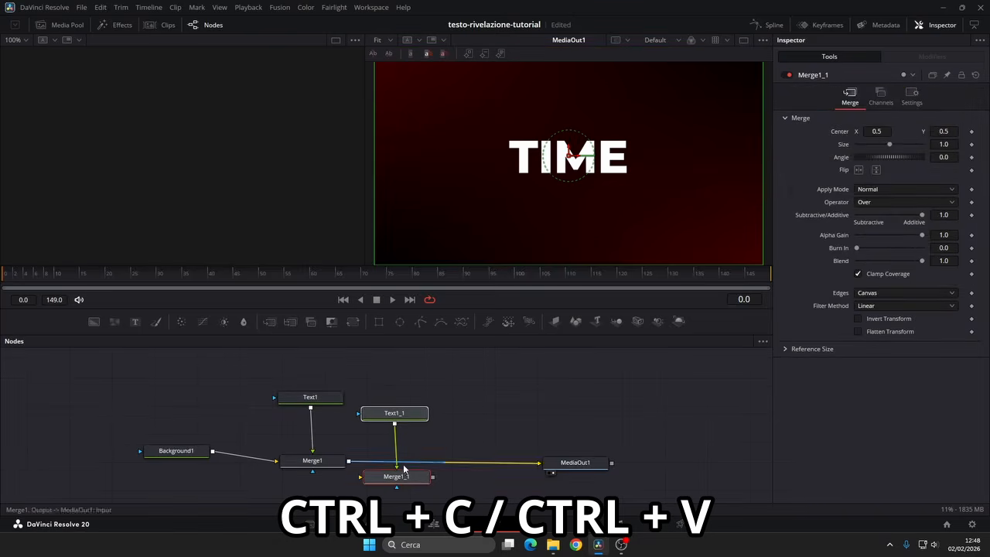
{"action": "left_click_drag", "start_coordinate": [388, 472], "coordinate": [419, 461]}
Step: Rename the original text node to Time1 and its copy to Time2
{"action": "left_click", "coordinate": [332, 402]}
{"action": "key", "text": "F2"}
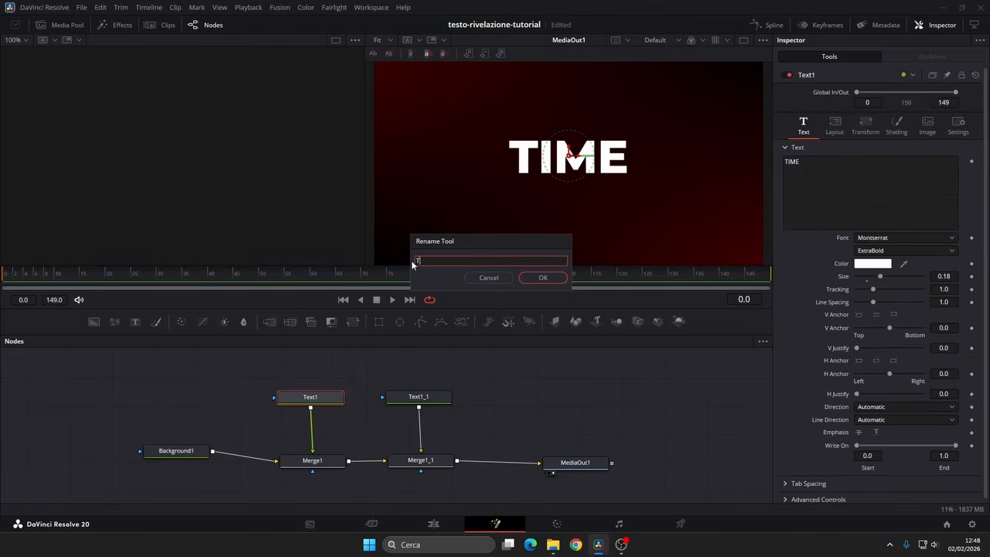
{"action": "left_click", "coordinate": [539, 277]}
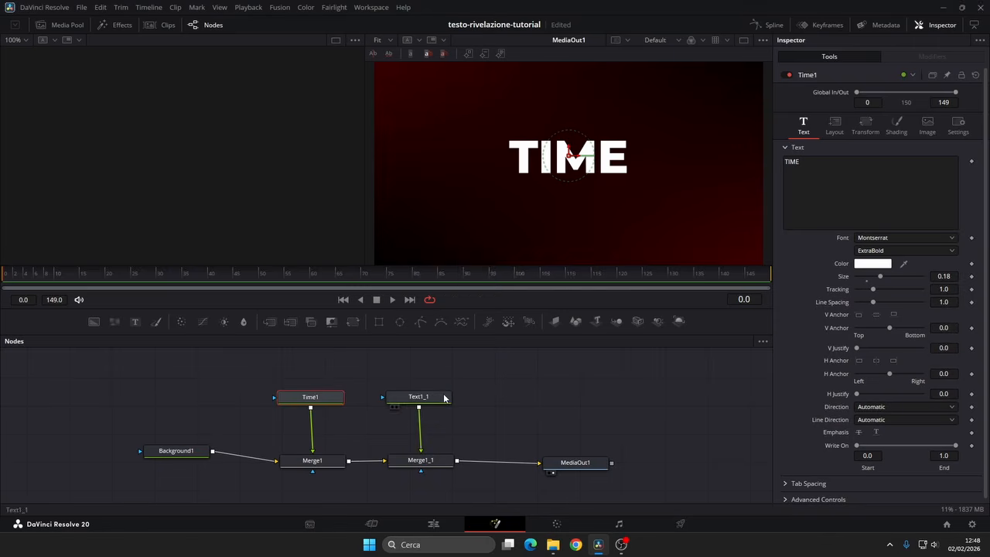
{"action": "left_click", "coordinate": [444, 397]}
{"action": "key", "text": "F2"}
{"action": "type", "text": "Time2"}
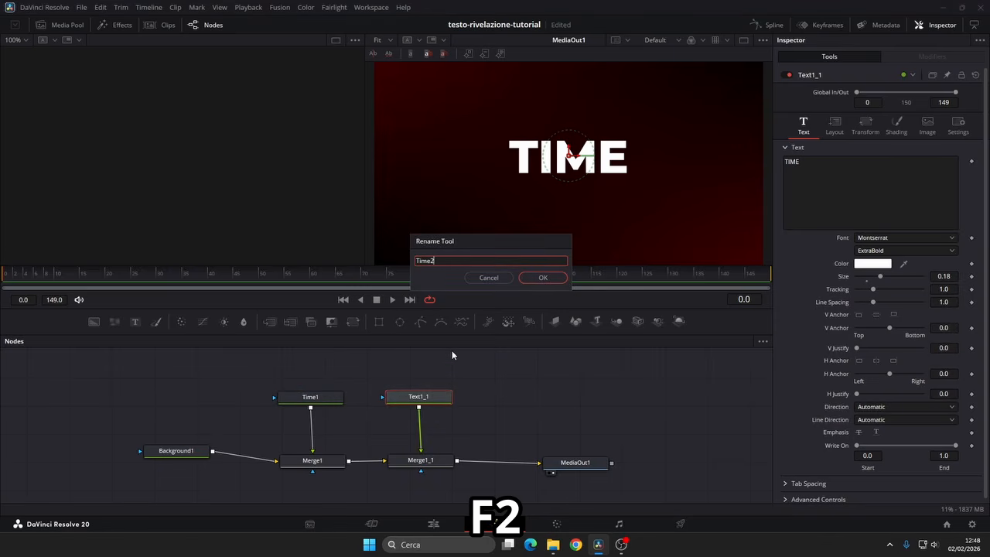
{"action": "left_click", "coordinate": [542, 278]}
Step: Insert a Grid node after Background1, with Major Line Spacing 0 and the line colour's Green value at 0
{"action": "left_click_drag", "start_coordinate": [183, 459], "coordinate": [155, 471]}
{"action": "key", "text": "shift+space"}
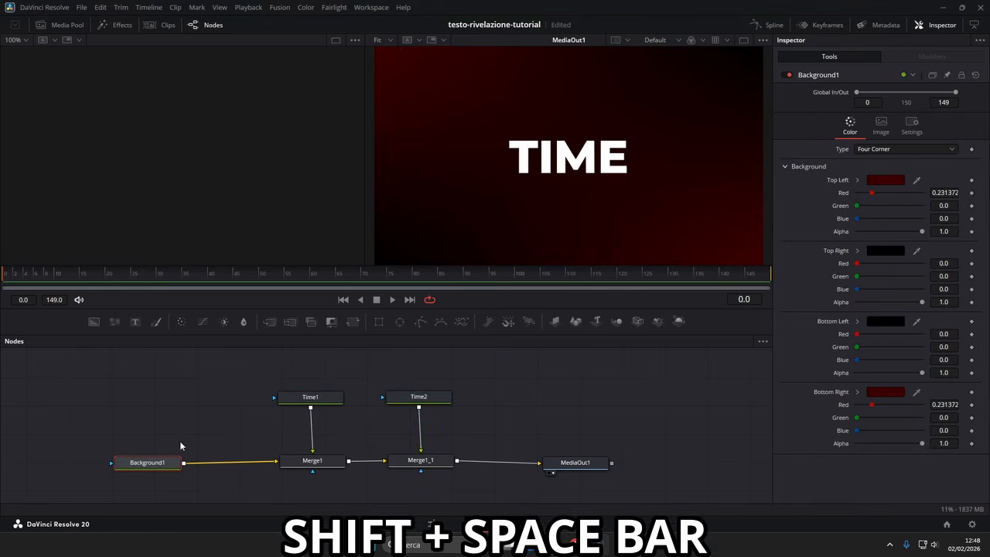
{"action": "type", "text": "grid"}
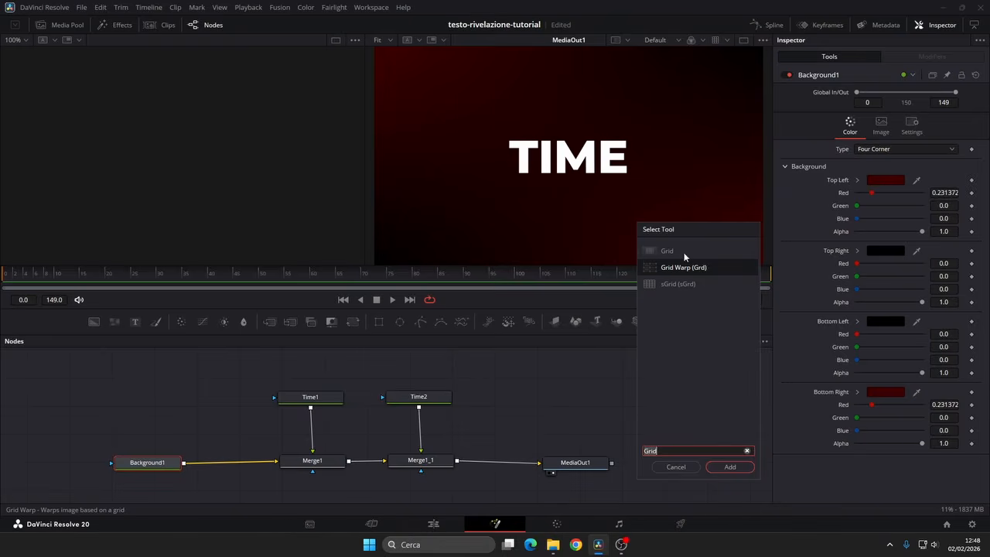
{"action": "left_click", "coordinate": [684, 252]}
{"action": "left_click", "coordinate": [729, 467]}
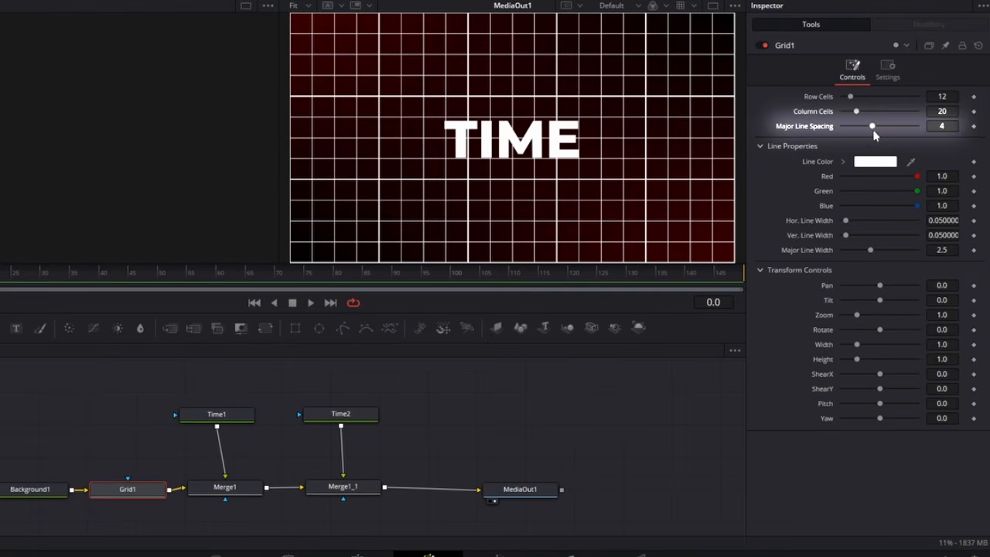
{"action": "left_click_drag", "start_coordinate": [874, 127], "coordinate": [795, 128]}
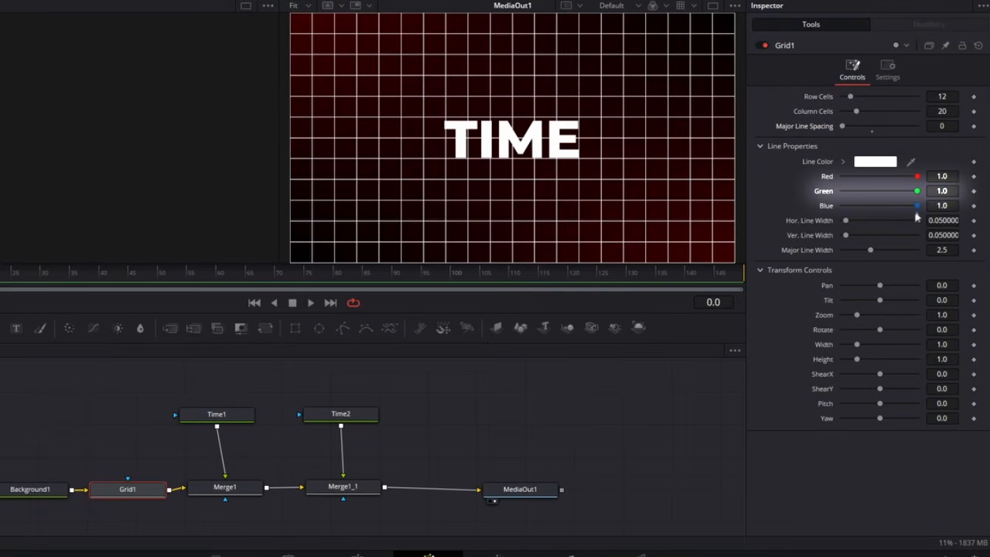
{"action": "left_click_drag", "start_coordinate": [916, 191], "coordinate": [699, 211]}
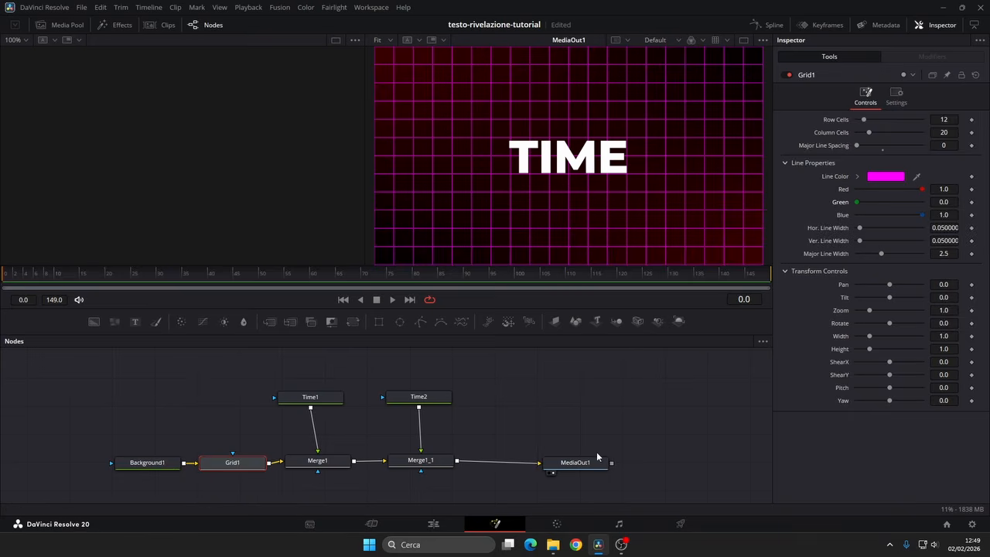
Step: Add a Background node masked by a Polygon, feed it through a Transform node, and merge it between Merge1_1 and MediaOut1
{"action": "left_click_drag", "start_coordinate": [596, 456], "coordinate": [641, 452]}
{"action": "left_click_drag", "start_coordinate": [420, 320], "coordinate": [514, 372]}
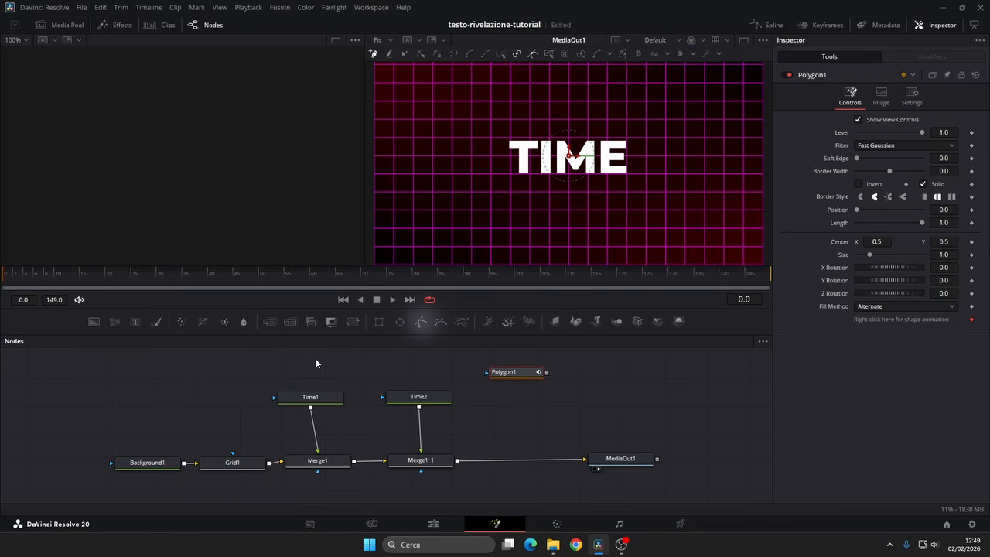
{"action": "left_click_drag", "start_coordinate": [94, 320], "coordinate": [520, 400]}
{"action": "left_click_drag", "start_coordinate": [353, 321], "coordinate": [520, 428]}
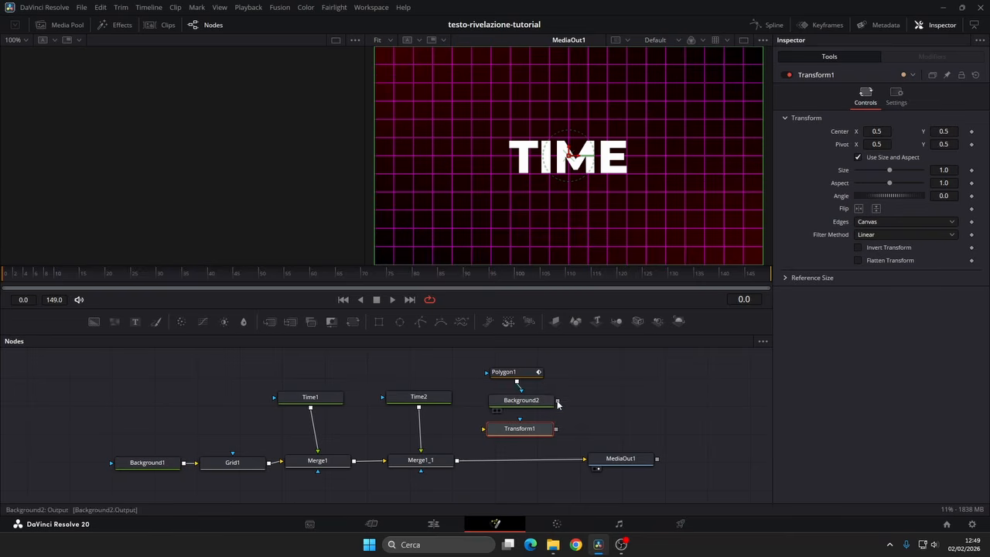
{"action": "left_click_drag", "start_coordinate": [557, 401], "coordinate": [457, 461]}
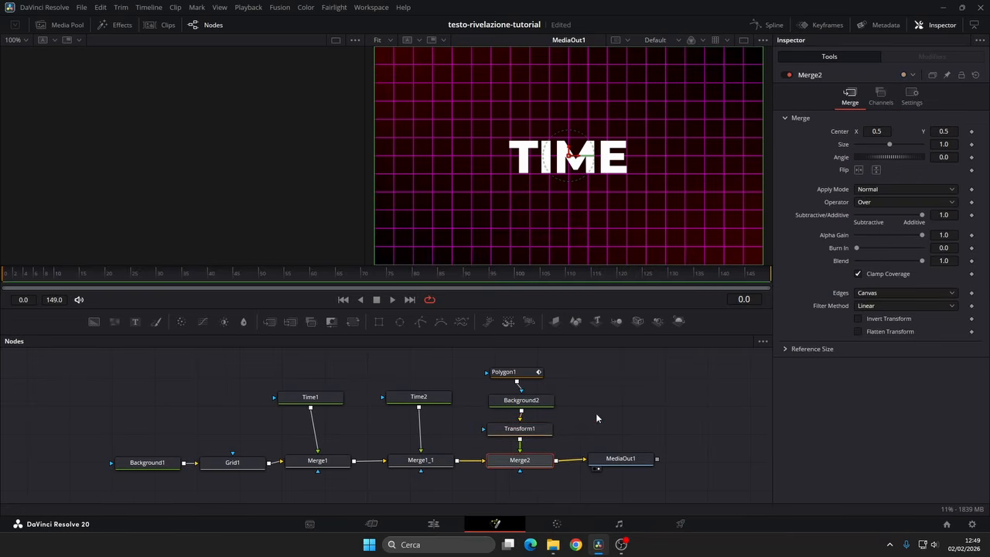
Step: Set the colour of the Background2 node to #bfbfbf
{"action": "left_click_drag", "start_coordinate": [596, 413], "coordinate": [580, 435]}
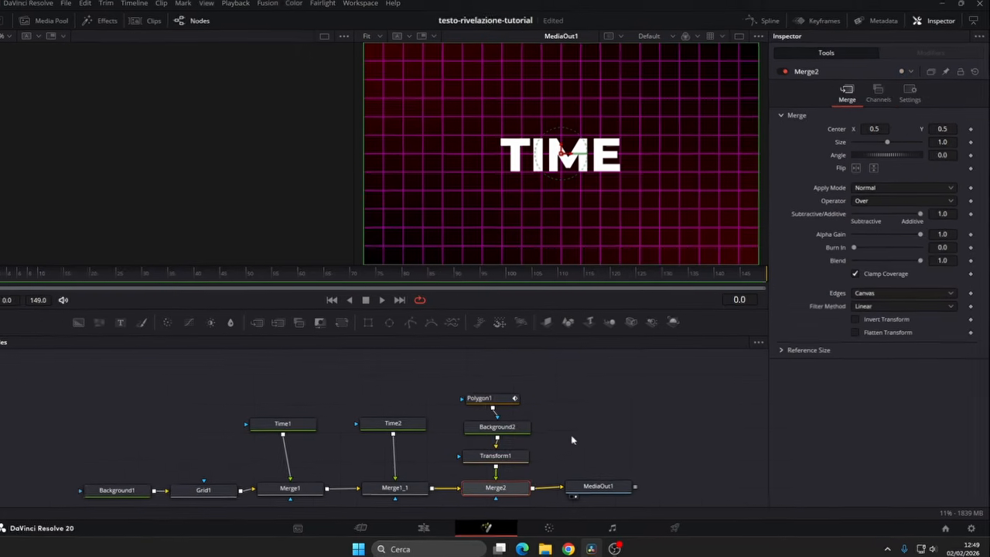
{"action": "left_click", "coordinate": [524, 427]}
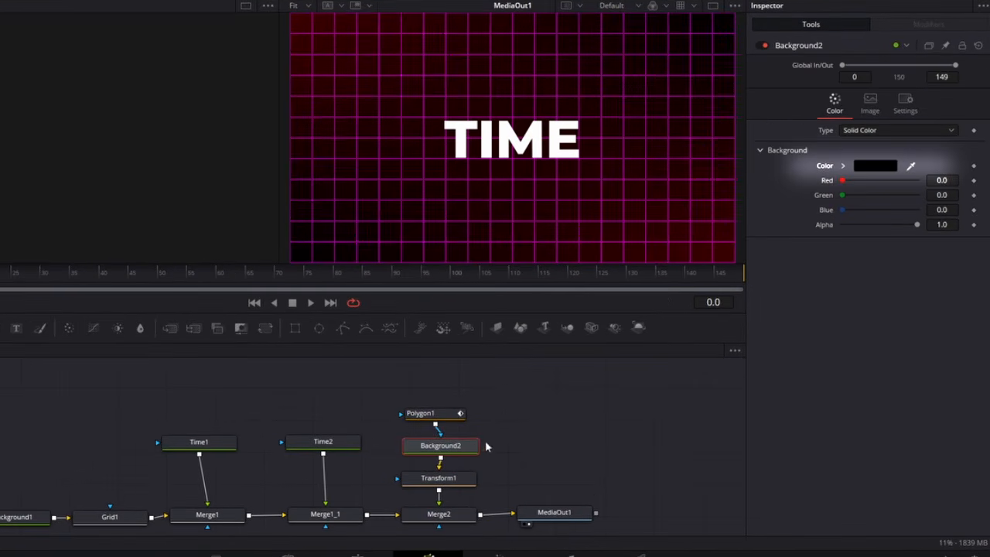
{"action": "left_click", "coordinate": [872, 168]}
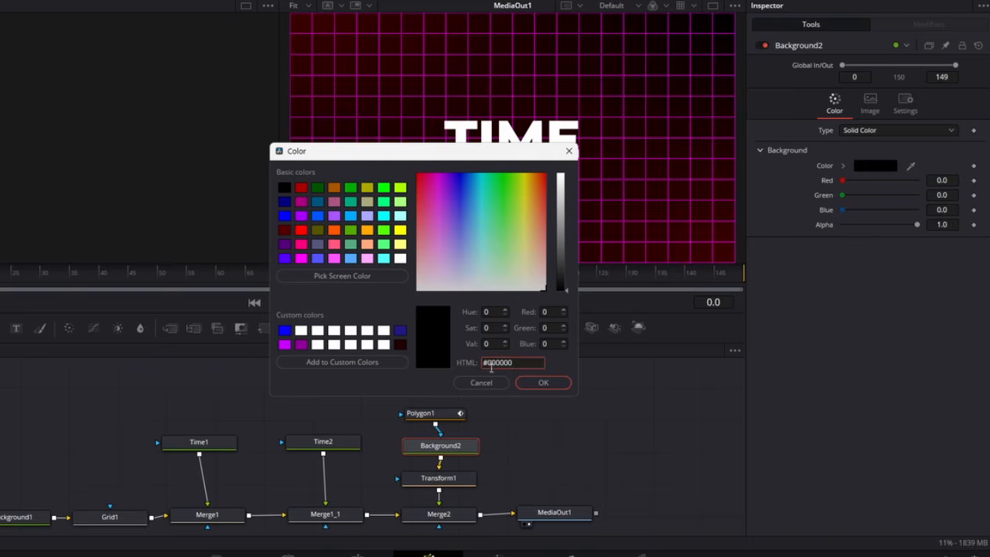
{"action": "type", "text": "bfbfbf"}
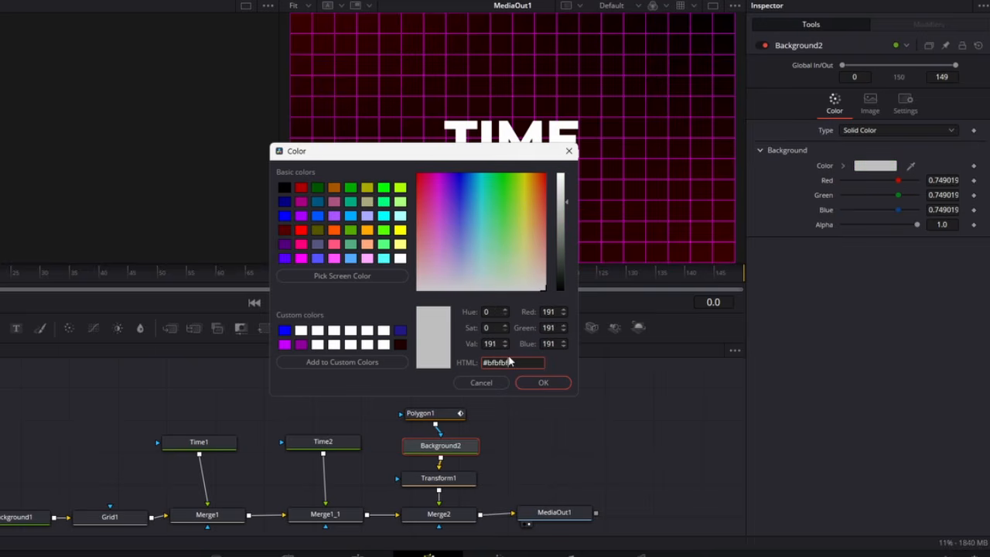
{"action": "left_click", "coordinate": [542, 382]}
Step: Set Polygon1's Border Width to 0.003 and give its border flat ends
{"action": "left_click", "coordinate": [456, 416]}
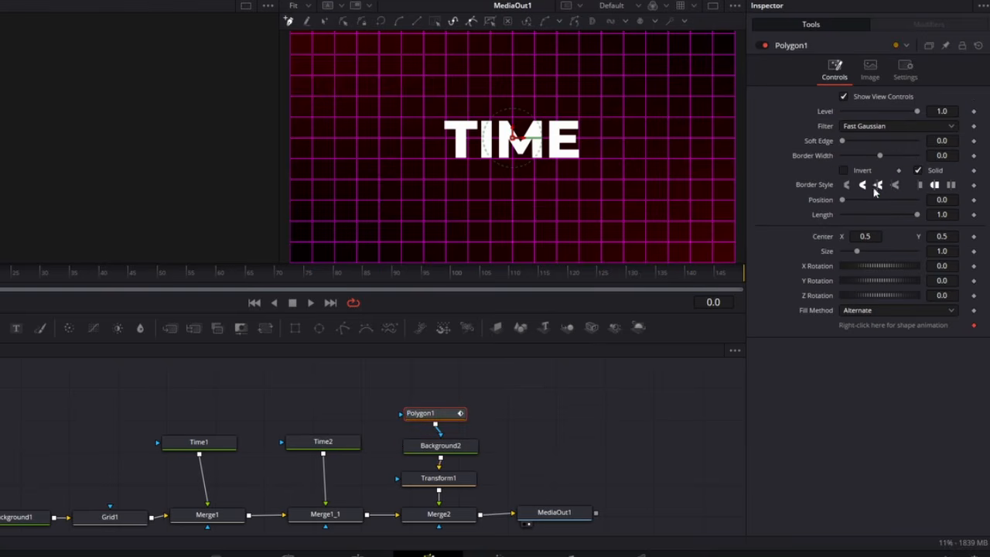
{"action": "type", "text": "03"}
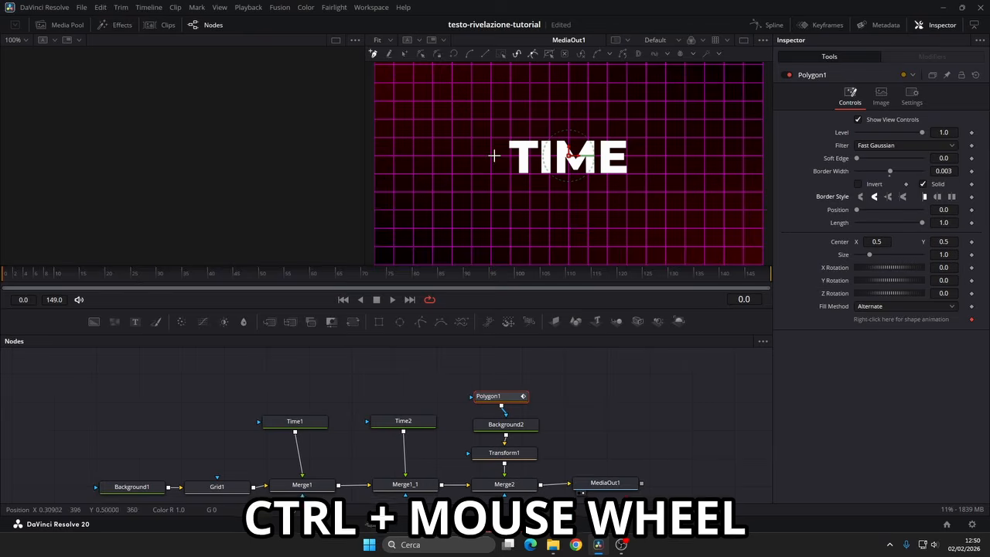
Step: Draw Polygon1 as a straight horizontal line through the middle of TIME, from about X 0.3 to X 0.7 at Y 0.5
{"action": "scroll", "coordinate": [495, 159], "scroll_direction": "up", "scroll_amount": 5}
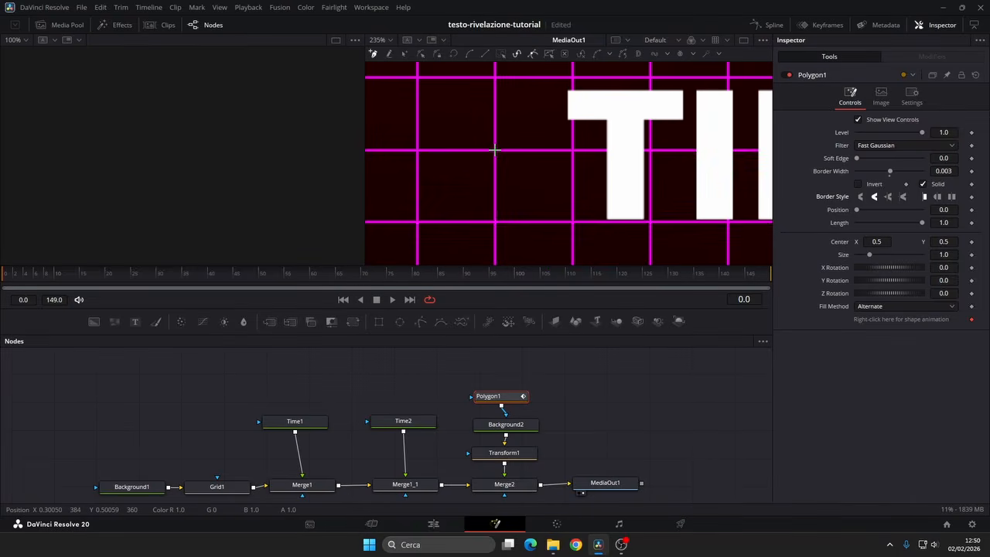
{"action": "left_click", "coordinate": [495, 149]}
{"action": "left_click_drag", "start_coordinate": [652, 177], "coordinate": [128, 184]}
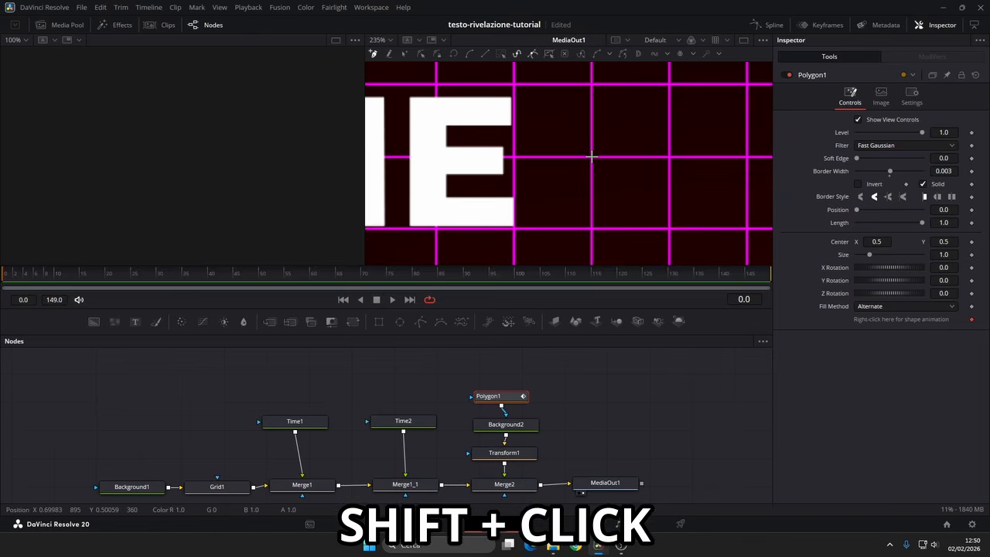
{"action": "left_click", "coordinate": [590, 157], "text": "shift"}
{"action": "left_click_drag", "start_coordinate": [547, 166], "coordinate": [928, 181]}
{"action": "left_click_drag", "start_coordinate": [414, 178], "coordinate": [750, 190]}
{"action": "scroll", "coordinate": [546, 186], "scroll_direction": "up", "scroll_amount": 4}
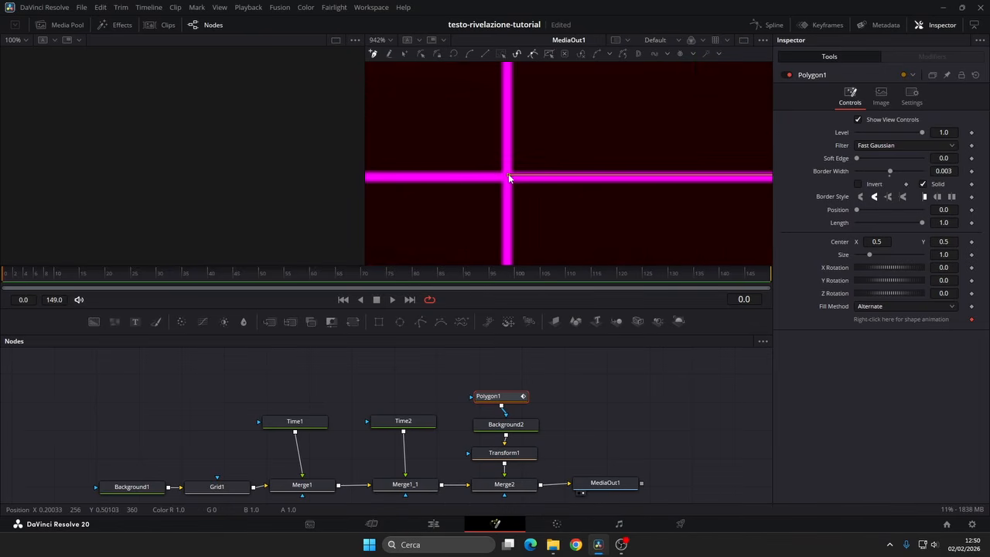
{"action": "scroll", "coordinate": [628, 187], "scroll_direction": "down", "scroll_amount": 3}
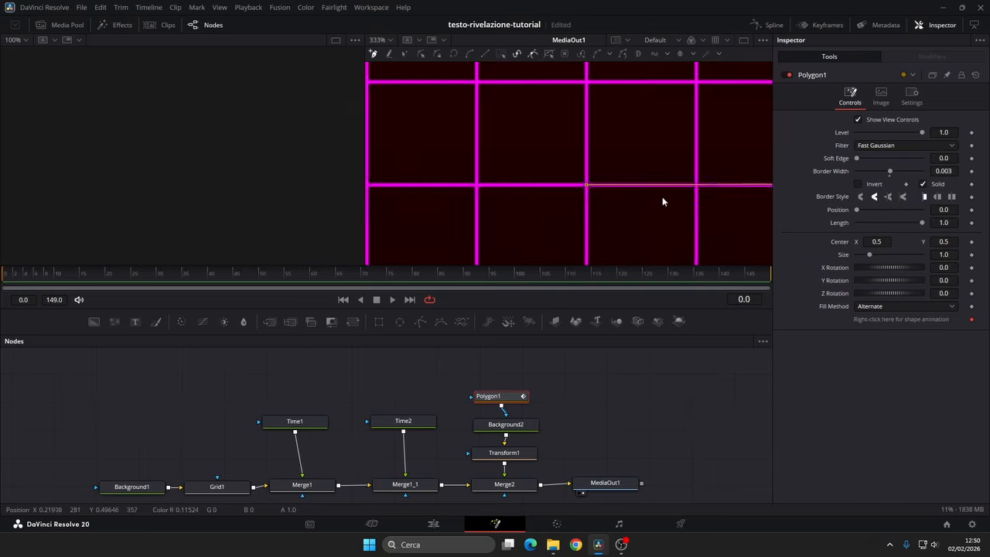
{"action": "left_click_drag", "start_coordinate": [720, 203], "coordinate": [309, 200]}
{"action": "left_click_drag", "start_coordinate": [714, 206], "coordinate": [517, 224]}
{"action": "scroll", "coordinate": [576, 184], "scroll_direction": "up", "scroll_amount": 2}
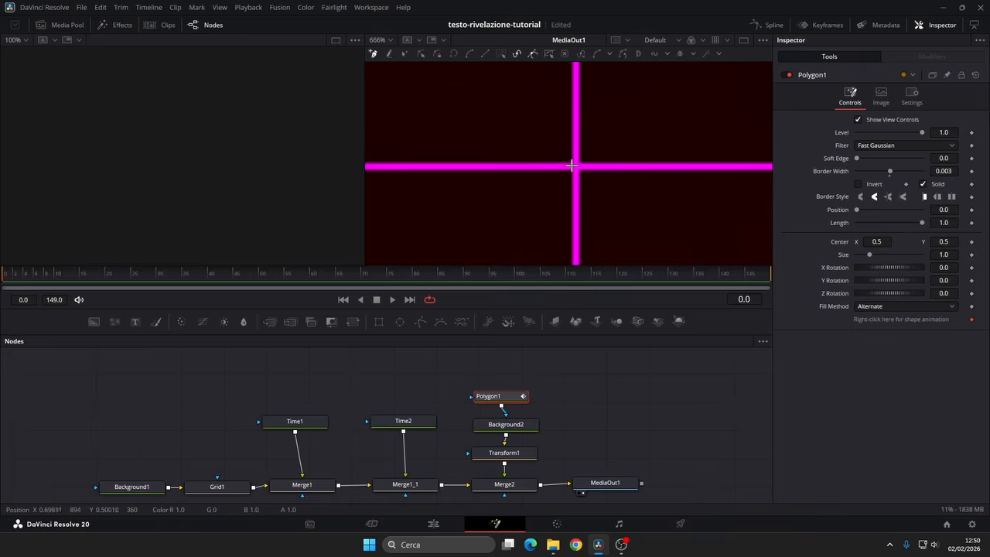
{"action": "scroll", "coordinate": [575, 165], "scroll_direction": "down", "scroll_amount": 5}
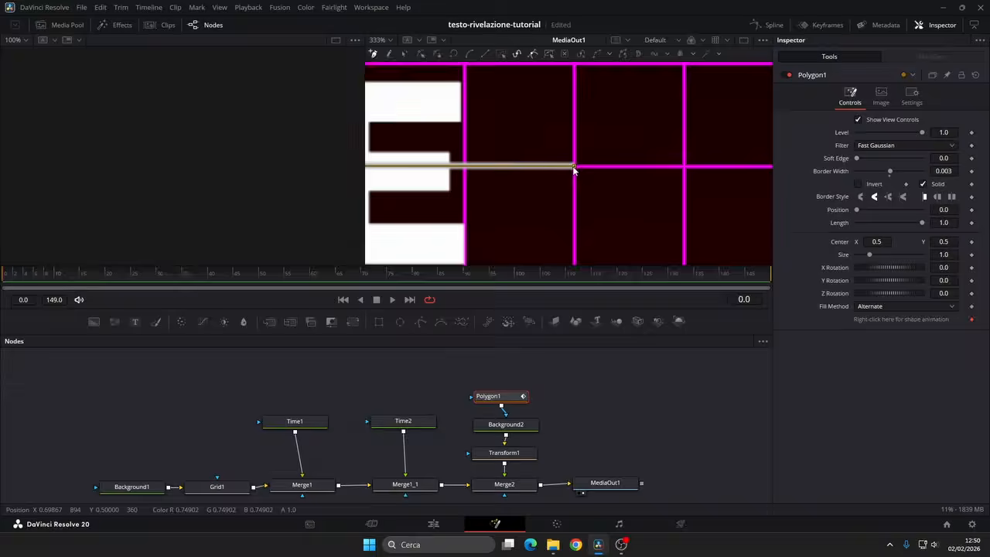
{"action": "scroll", "coordinate": [626, 193], "scroll_direction": "down", "scroll_amount": 2}
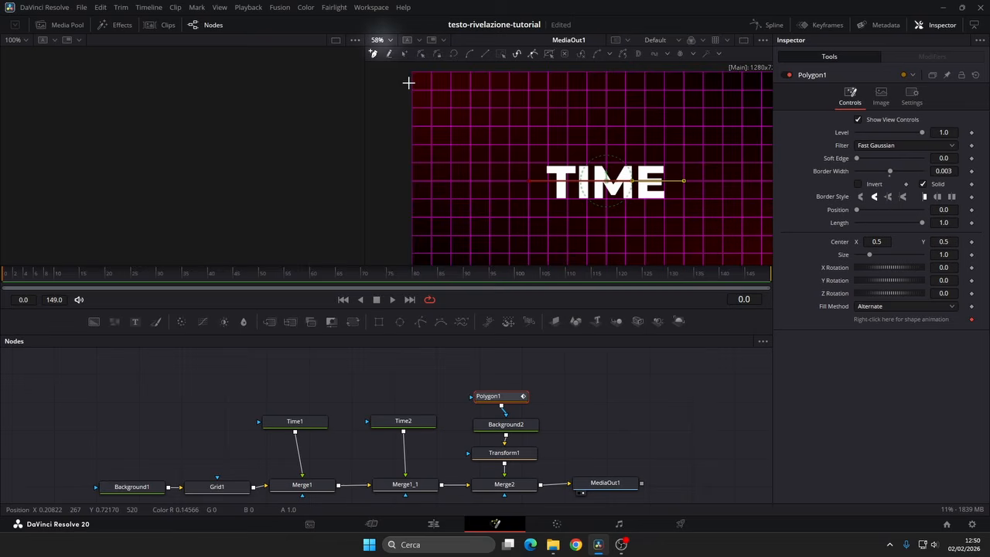
{"action": "left_click", "coordinate": [380, 40]}
{"action": "left_click", "coordinate": [382, 54]}
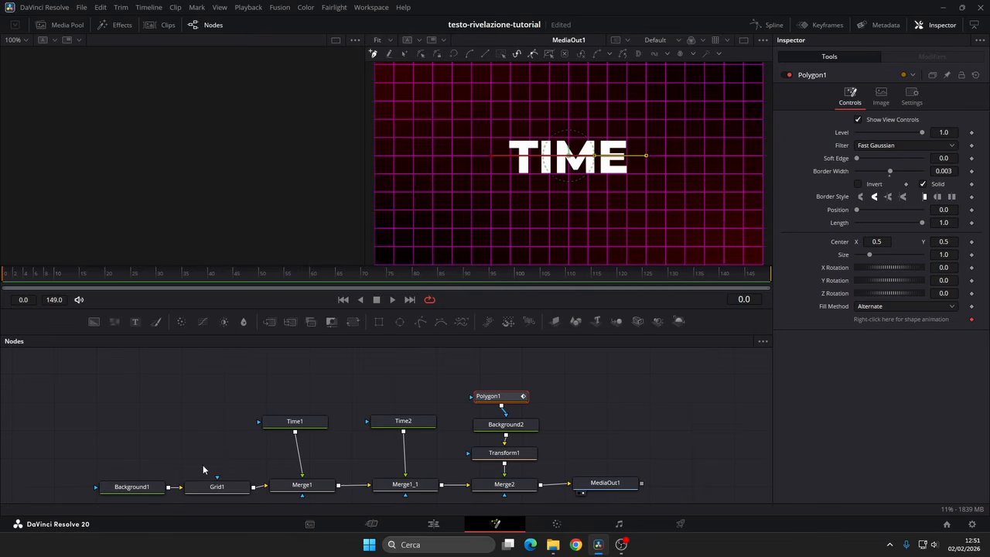
Step: Disable the Grid1 node and set Transform1's Pivot X to 0.698, at the end of the line
{"action": "left_click", "coordinate": [210, 488]}
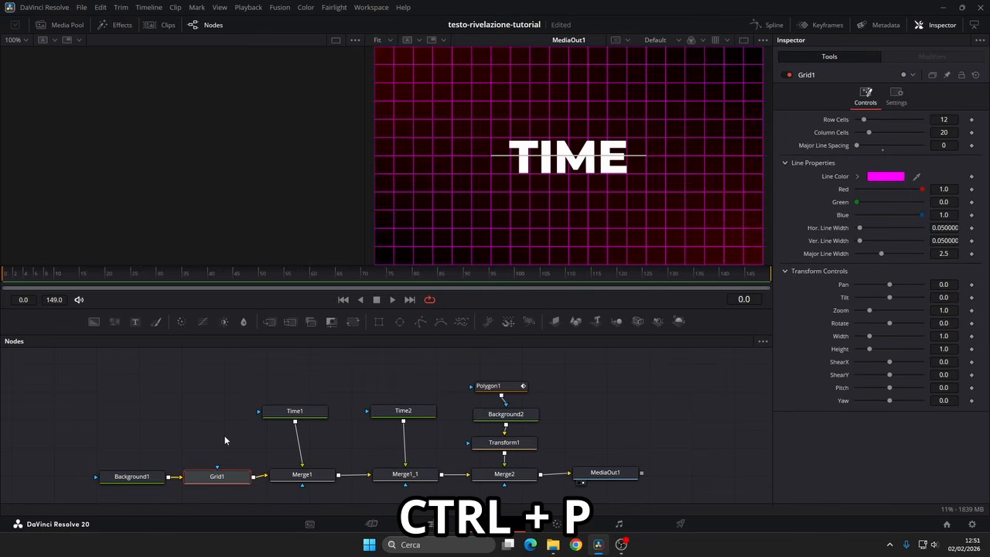
{"action": "key", "text": "ctrl+p"}
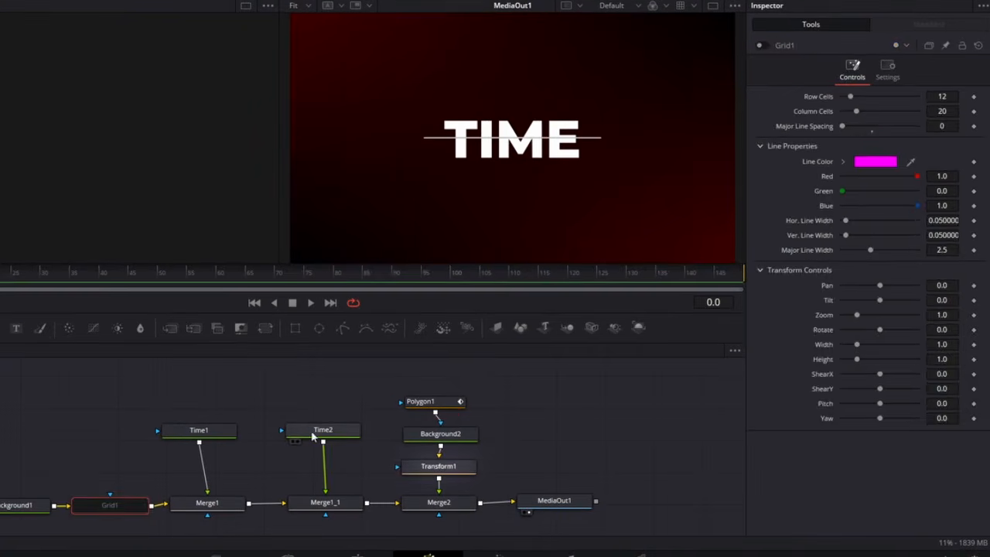
{"action": "left_click", "coordinate": [438, 467]}
{"action": "left_click", "coordinate": [865, 125]}
{"action": "type", "text": "0."}
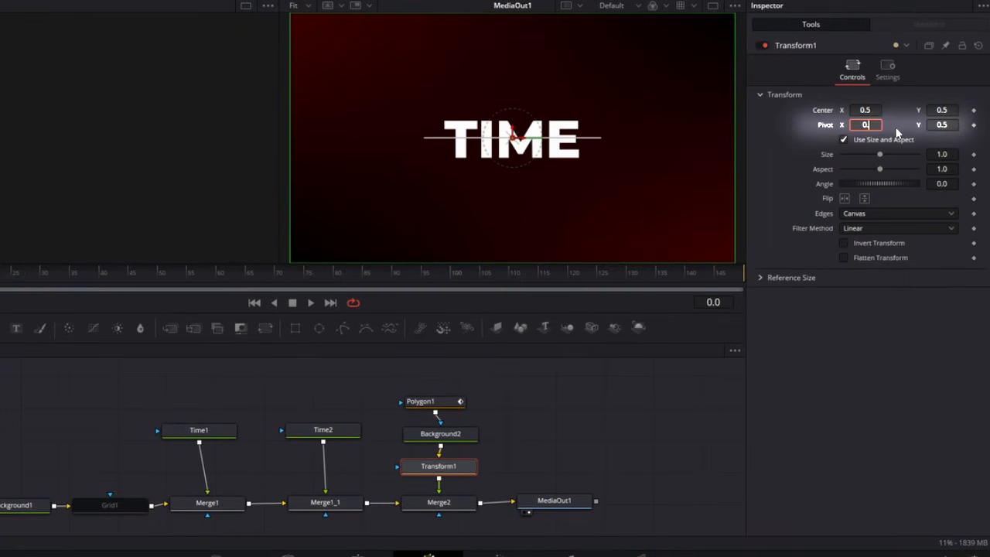
{"action": "type", "text": "698"}
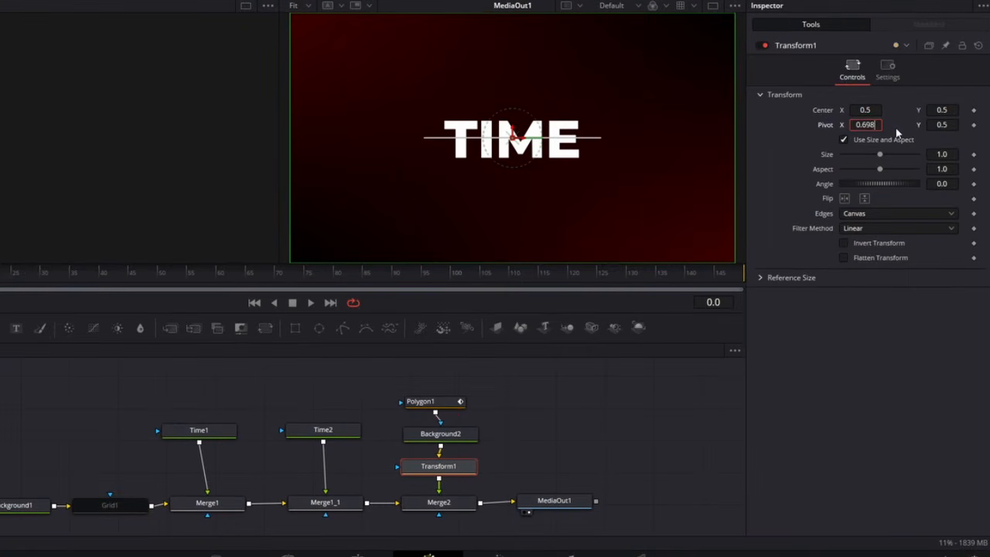
{"action": "scroll", "coordinate": [607, 140], "scroll_direction": "up", "scroll_amount": 5}
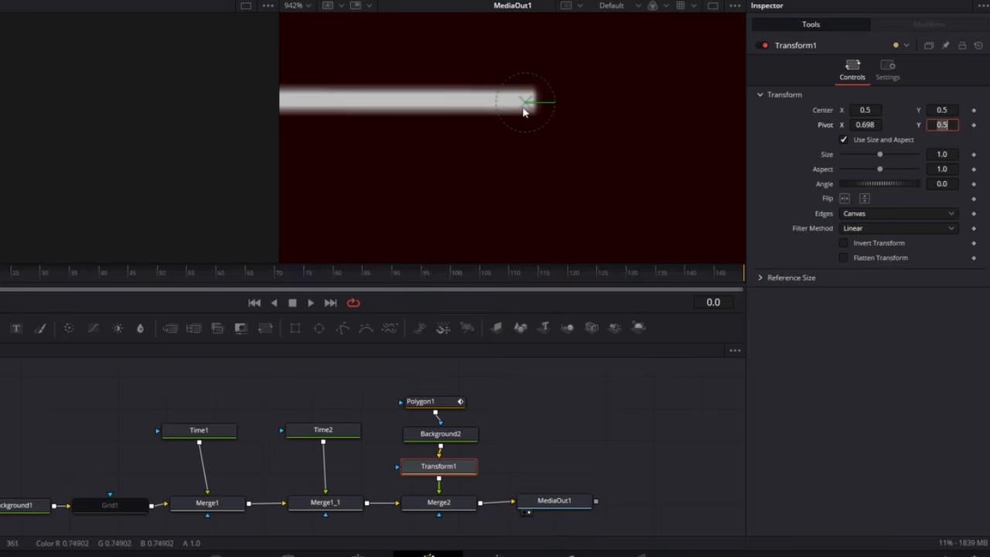
{"action": "key", "text": "ctrl+f"}
Step: Keyframe Polygon1's Length at 0.0 on frame 0 and at 1.0 on frame 30
{"action": "left_click", "coordinate": [421, 401]}
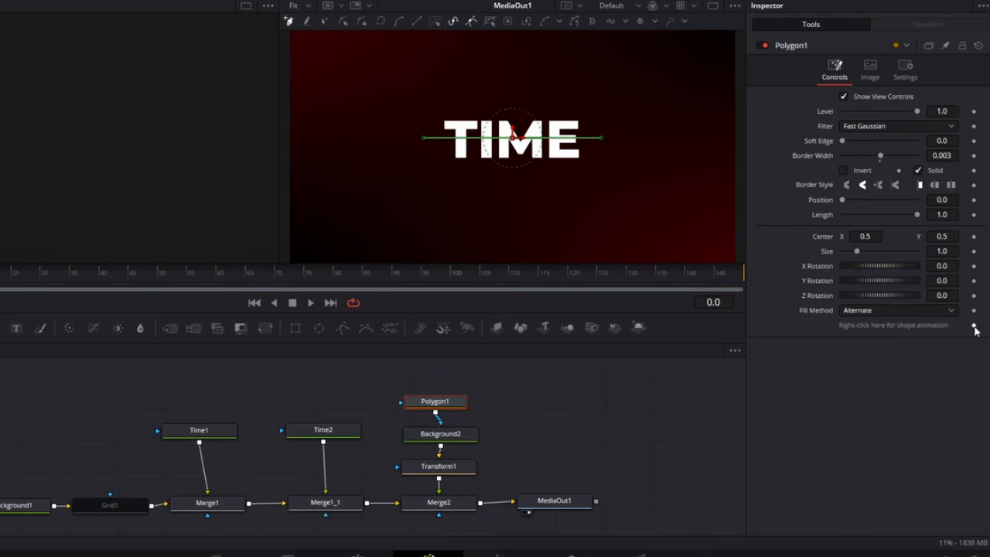
{"action": "left_click", "coordinate": [974, 215]}
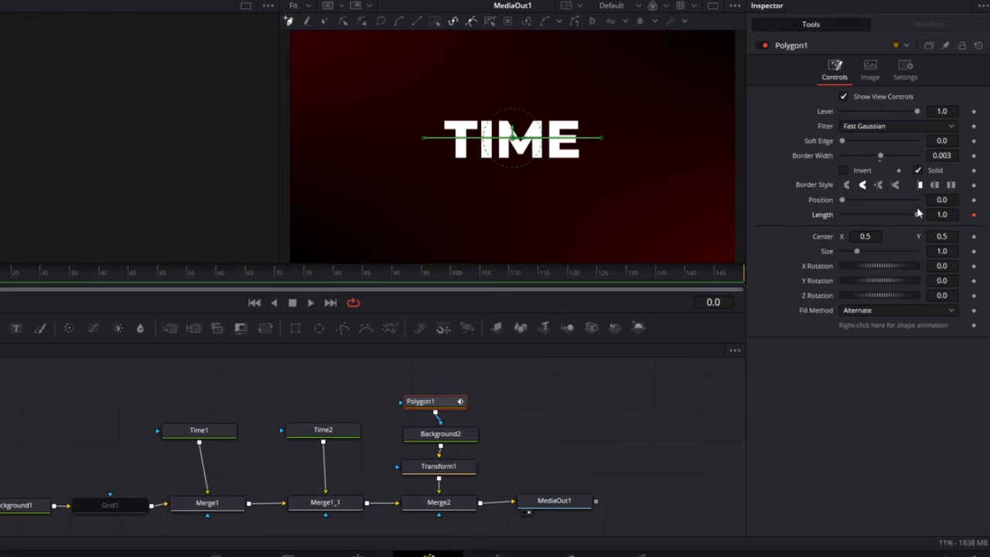
{"action": "left_click_drag", "start_coordinate": [916, 216], "coordinate": [782, 212]}
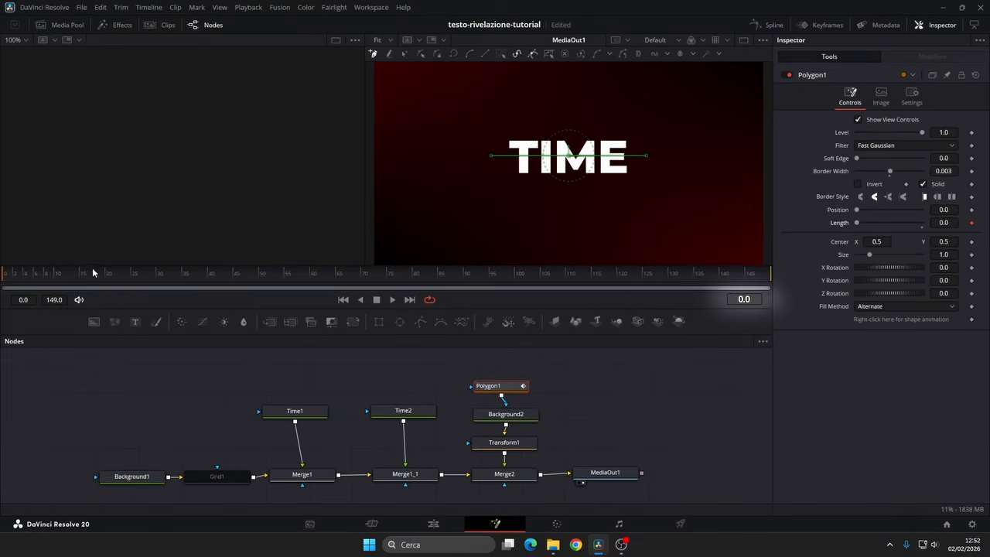
{"action": "left_click_drag", "start_coordinate": [94, 270], "coordinate": [156, 279]}
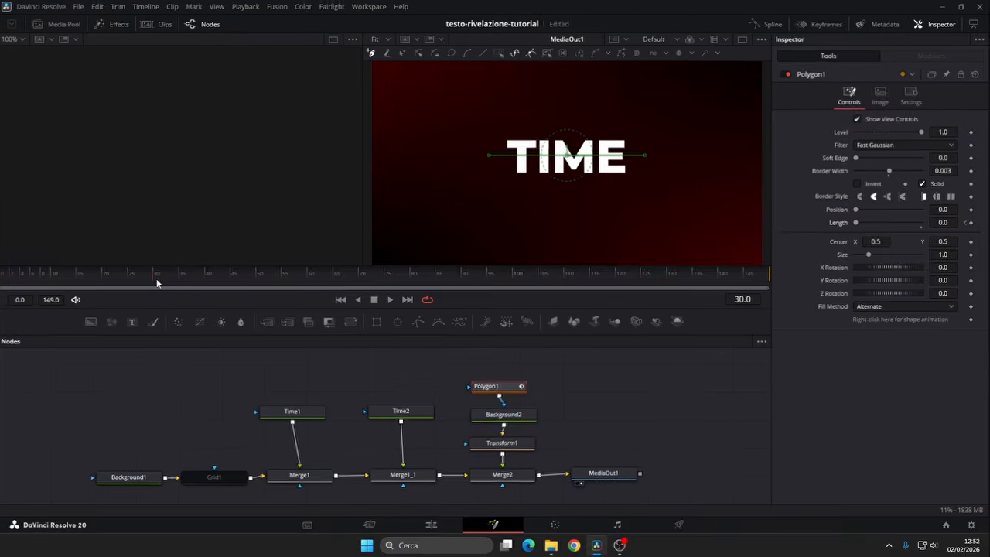
{"action": "left_click_drag", "start_coordinate": [842, 218], "coordinate": [920, 217]}
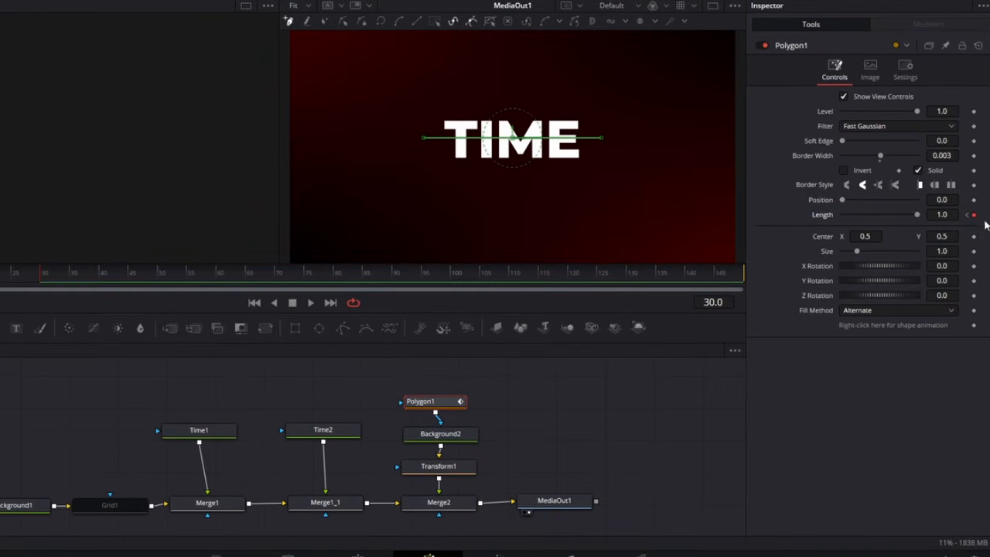
Step: Keyframe Polygon1's Position at 0.0 on frame 30 and at 0.8 on frame 60
{"action": "left_click", "coordinate": [973, 200]}
{"action": "left_click", "coordinate": [214, 279]}
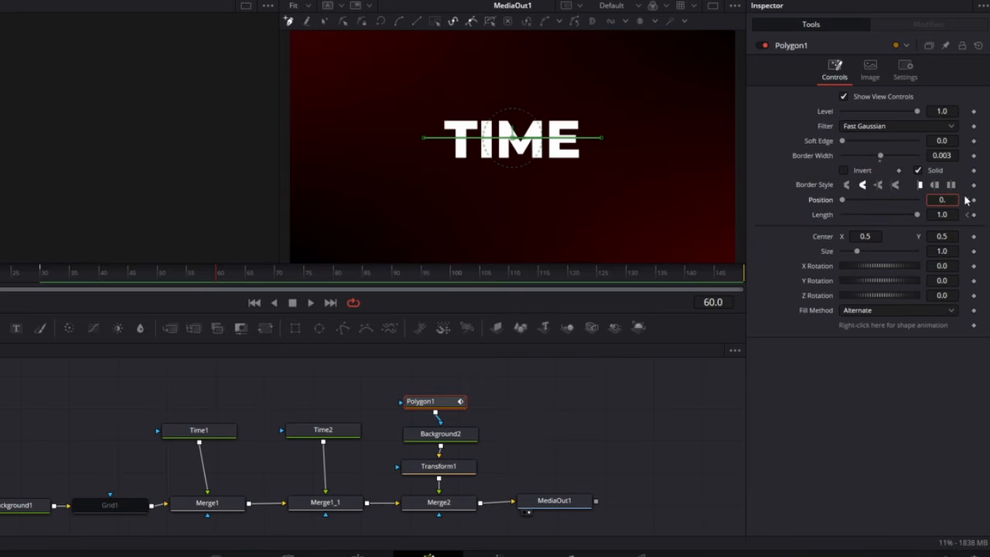
{"action": "left_click", "coordinate": [440, 434]}
Step: Keyframe Transform1's Angle at 0.0 on frame 30 and at -90 on frame 60
{"action": "left_click", "coordinate": [440, 464]}
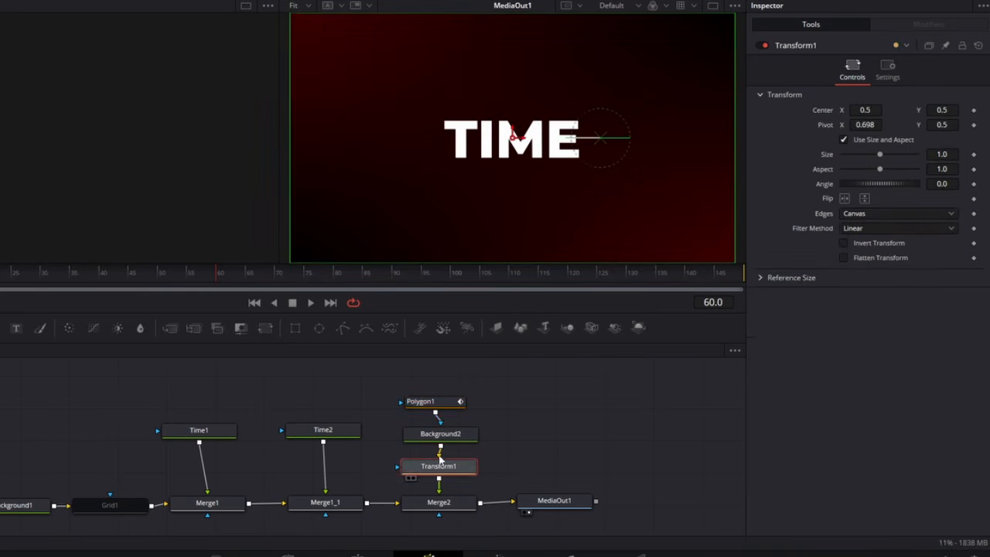
{"action": "left_click_drag", "start_coordinate": [81, 282], "coordinate": [42, 283]}
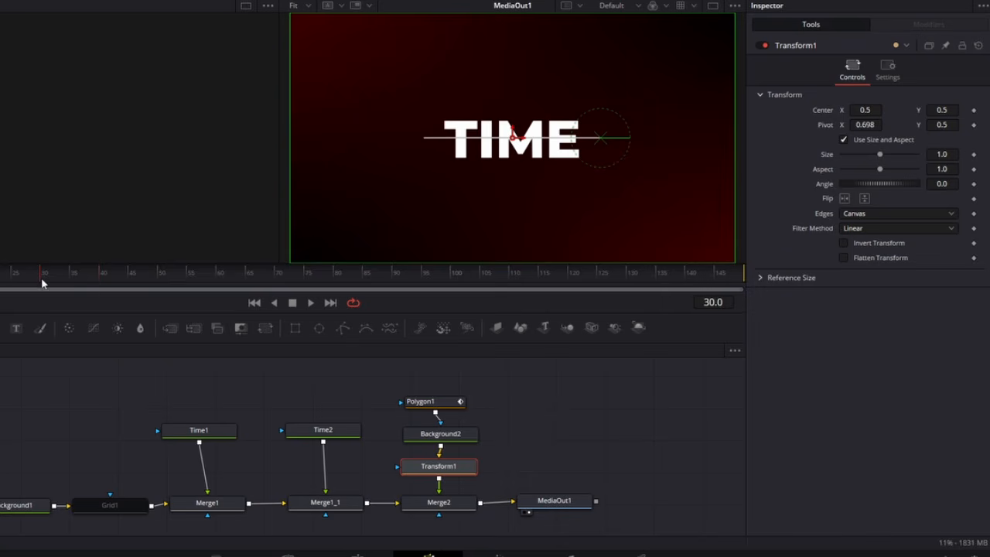
{"action": "left_click", "coordinate": [974, 184]}
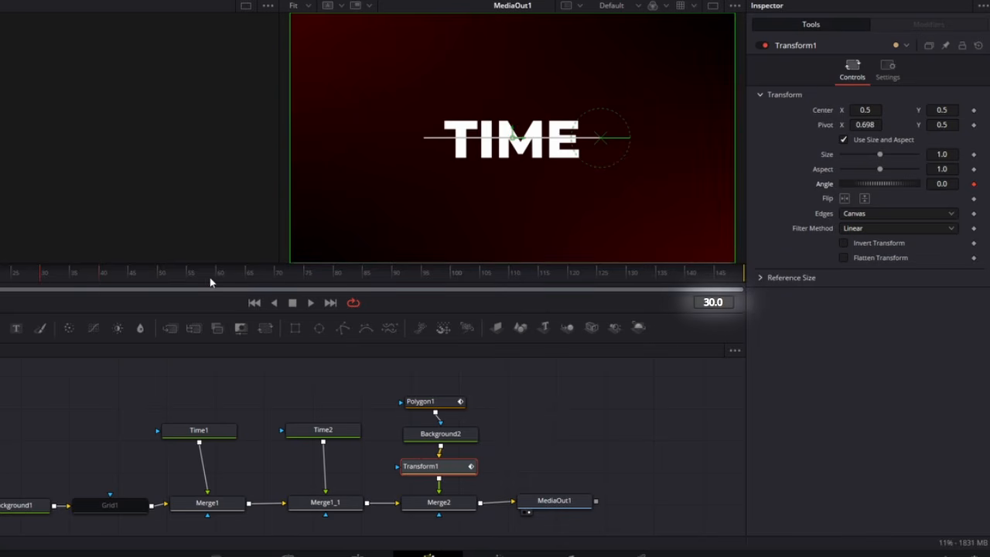
{"action": "left_click", "coordinate": [217, 276]}
{"action": "left_click", "coordinate": [941, 184]}
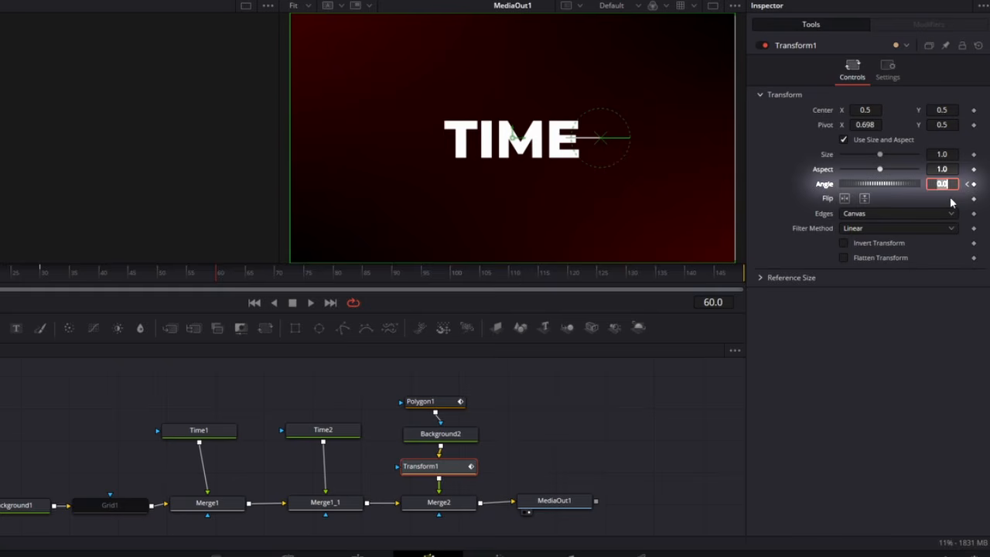
{"action": "type", "text": "-"}
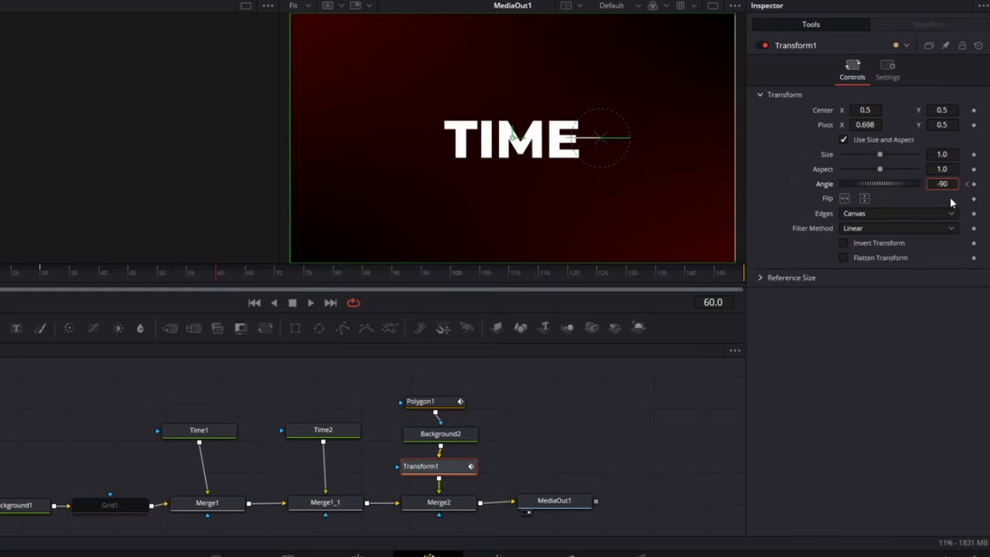
{"action": "type", "text": "90"}
{"action": "key", "text": "Return"}
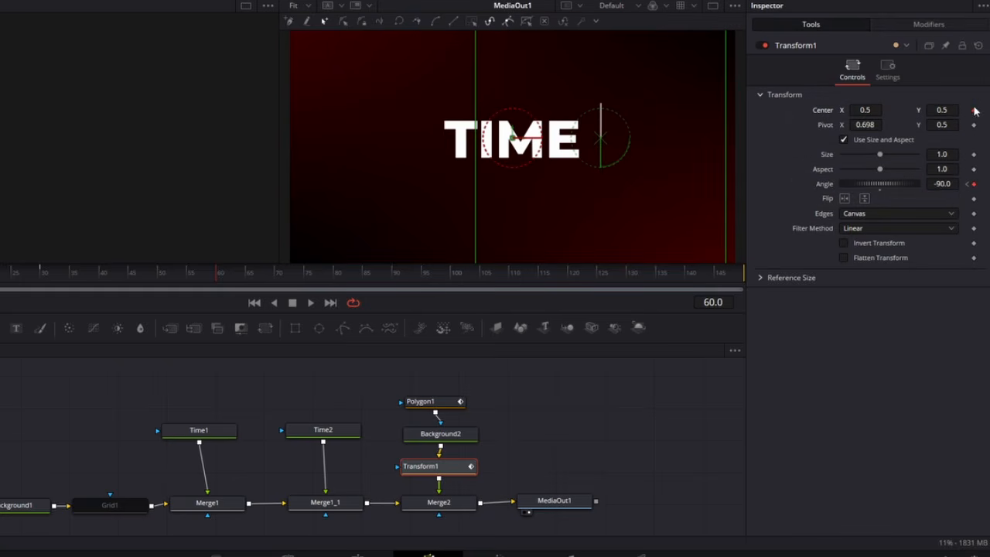
Step: Keyframe Transform1's Center at X 0.5 on frame 60 and at X -0.21 on frame 120
{"action": "left_click", "coordinate": [974, 109]}
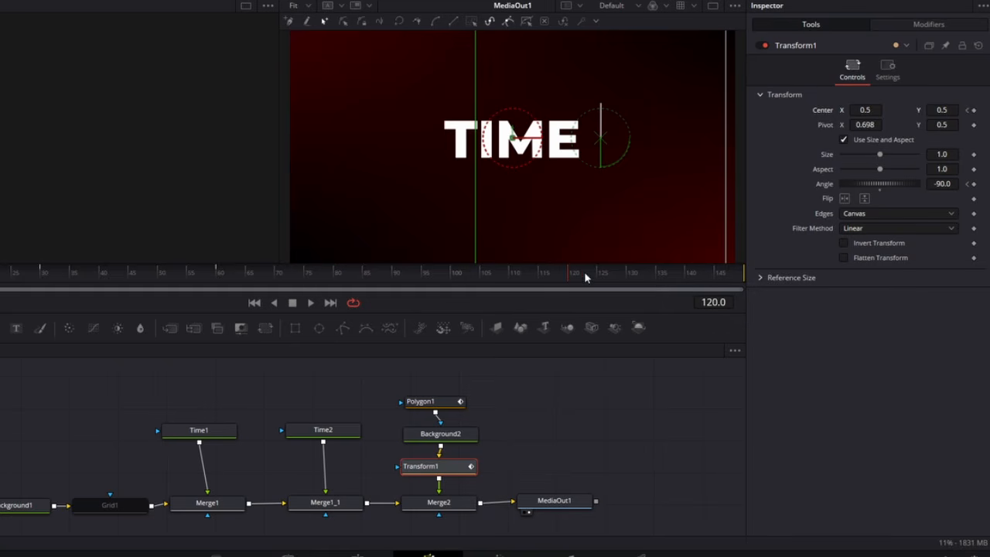
{"action": "left_click", "coordinate": [869, 110]}
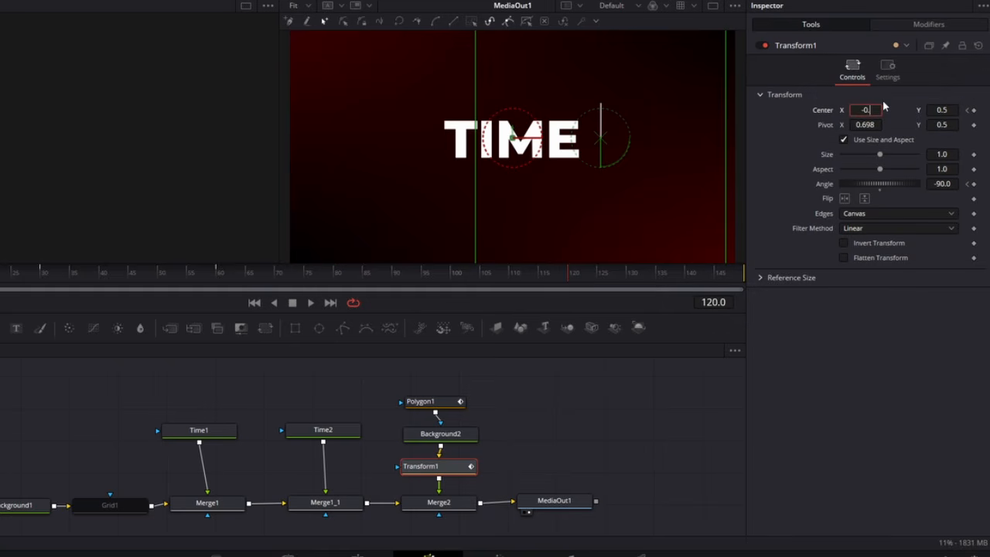
{"action": "type", "text": "-0.21"}
{"action": "key", "text": "Tab"}
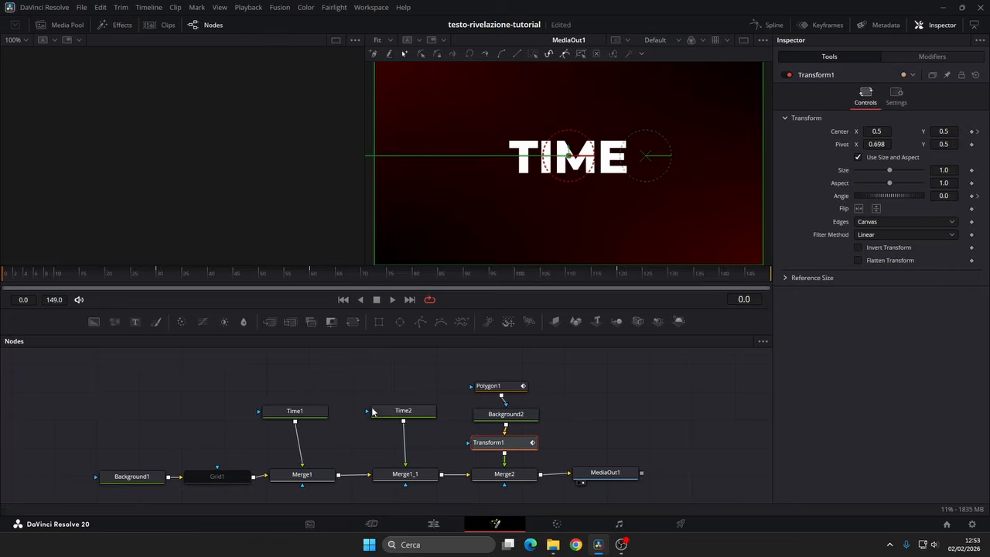
Step: Play back the line animation from frame 0
{"action": "left_click", "coordinate": [274, 414]}
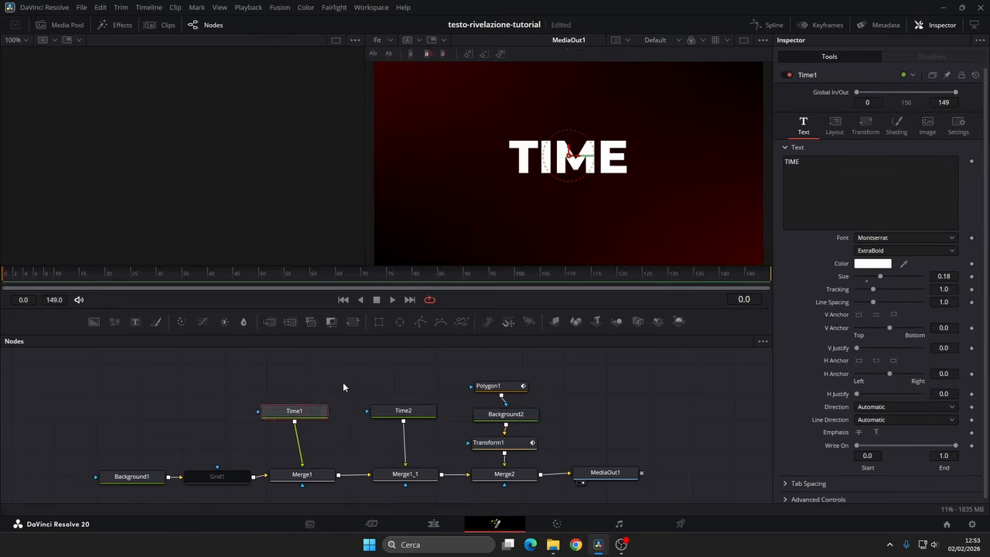
{"action": "left_click", "coordinate": [343, 383]}
{"action": "key", "text": "space"}
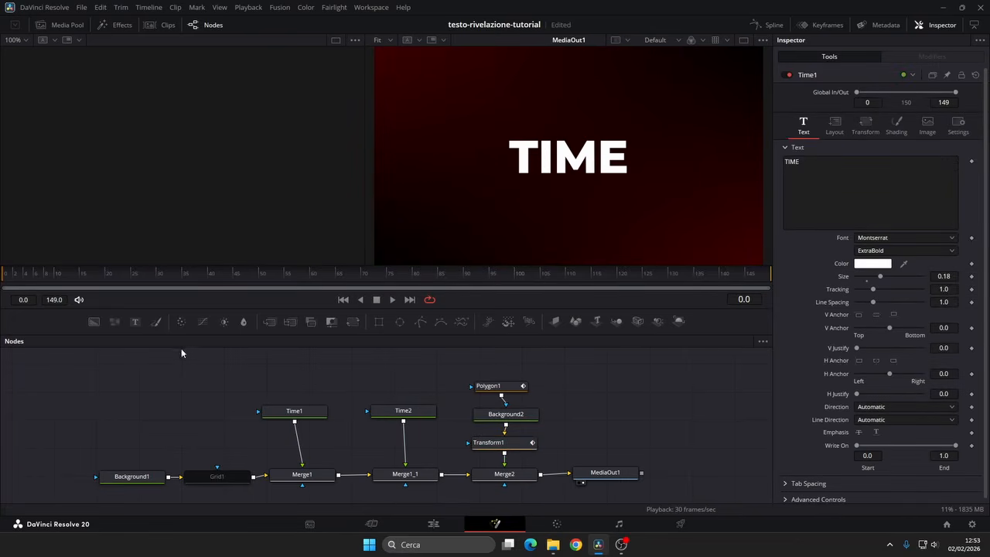
Step: Show Polygon1's Length curve in the Spline editor and smooth all its keyframes
{"action": "left_click", "coordinate": [488, 385]}
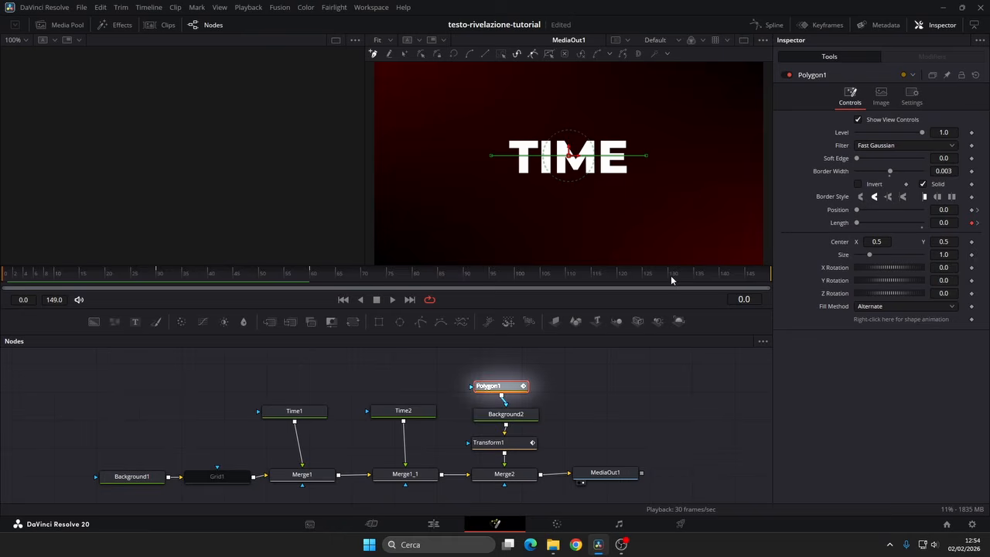
{"action": "left_click", "coordinate": [779, 25]}
{"action": "left_click", "coordinate": [421, 392]}
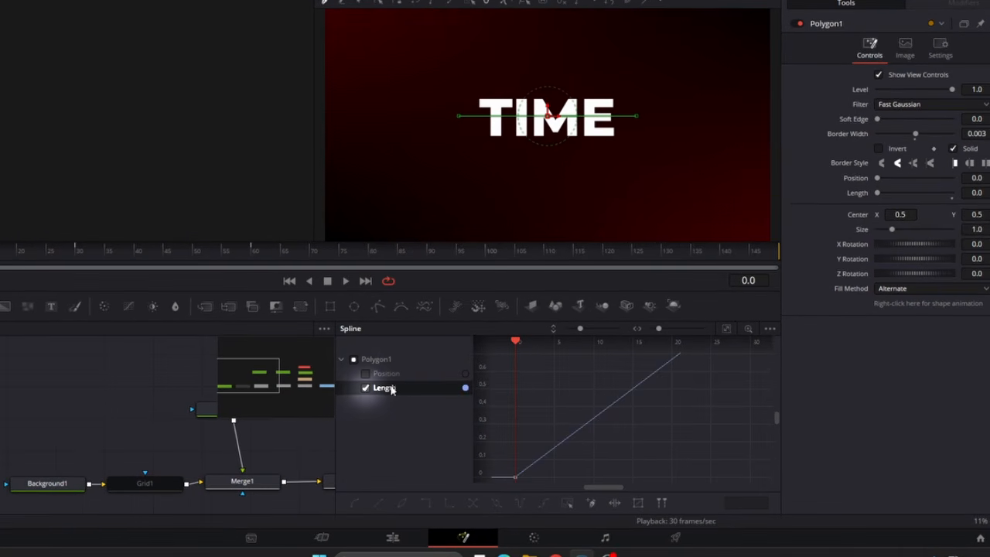
{"action": "left_click", "coordinate": [727, 328]}
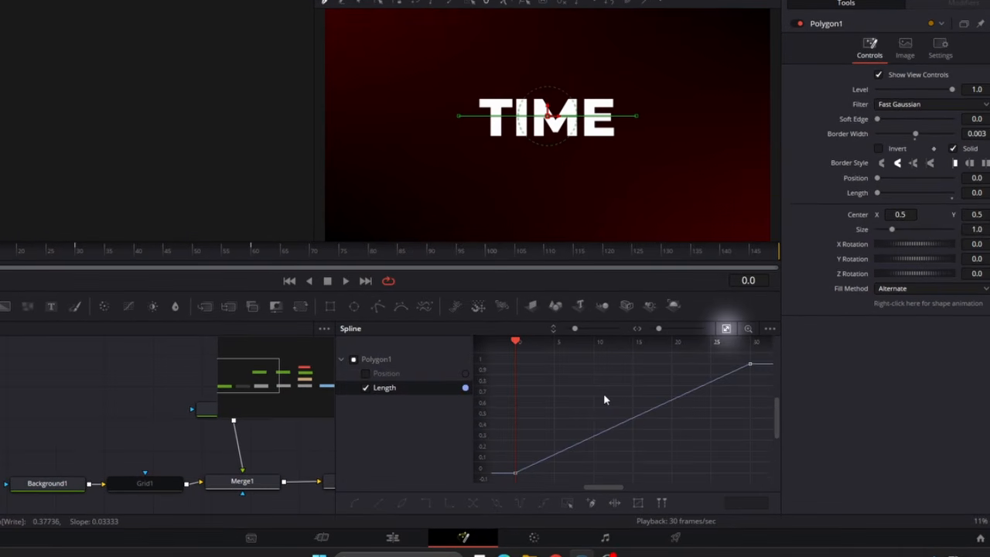
{"action": "key", "text": "ctrl+a"}
{"action": "key", "text": "s"}
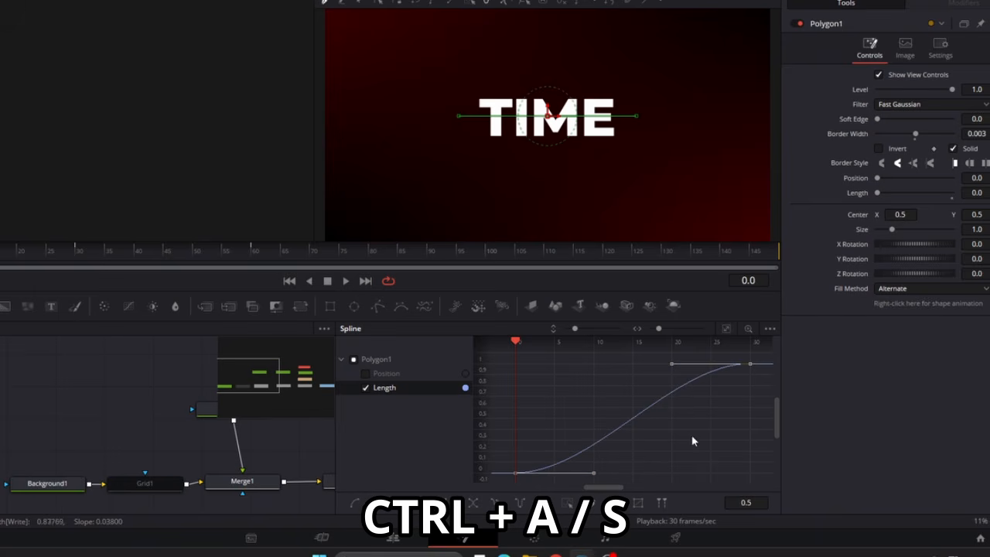
Step: Set the Ease In of the Length curve's keyframe at frame 30 to 50
{"action": "left_click", "coordinate": [715, 408]}
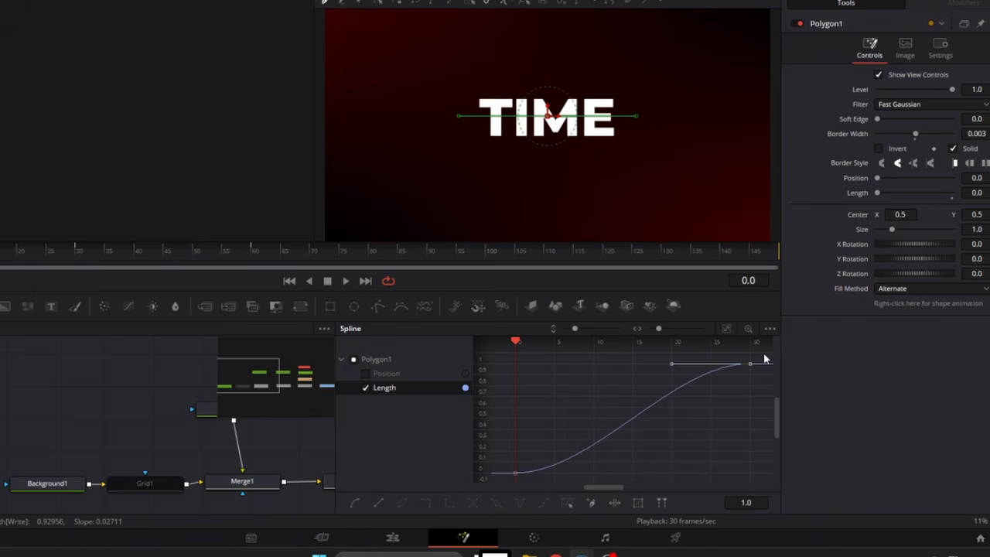
{"action": "key", "text": "t"}
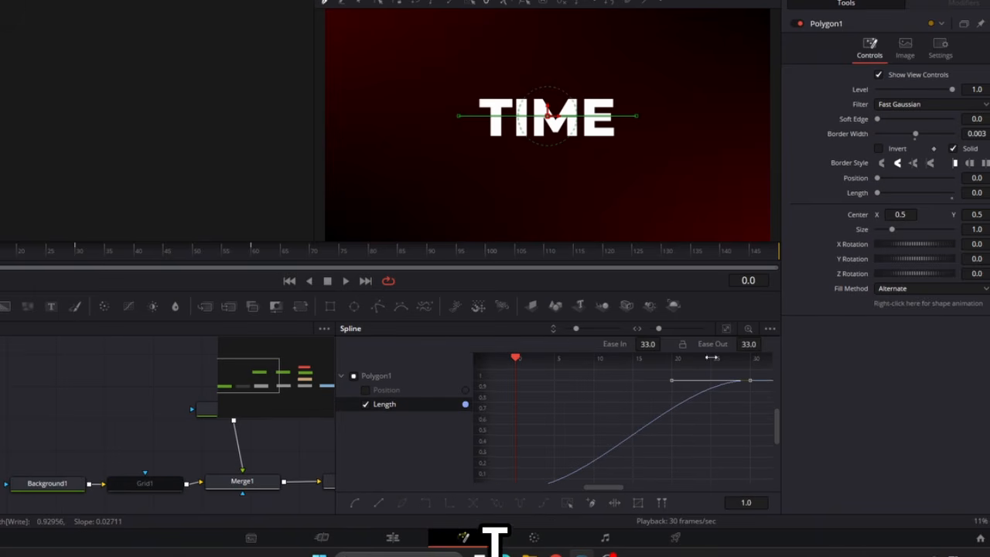
{"action": "left_click_drag", "start_coordinate": [647, 344], "coordinate": [665, 344]}
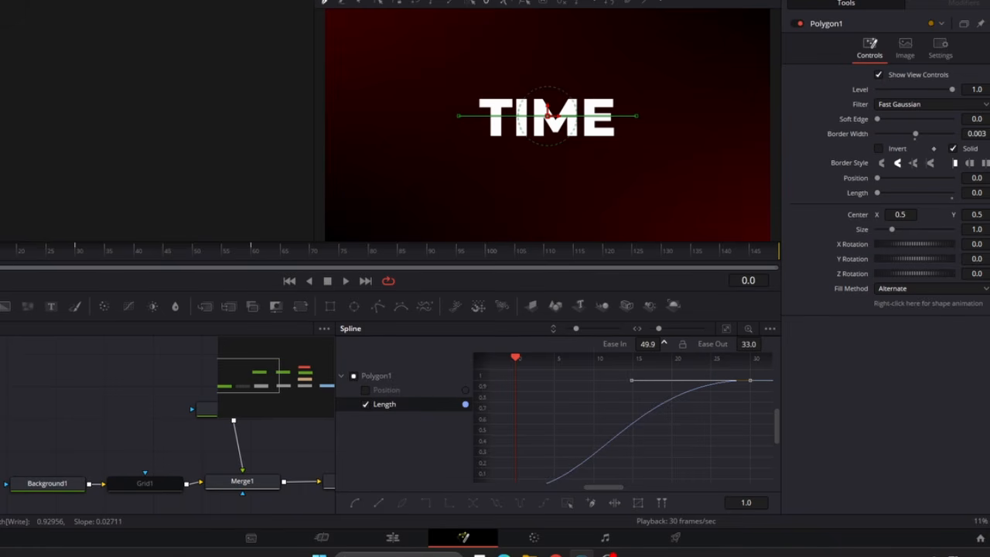
Step: Display Polygon1's Position curve instead of Length and smooth all its keyframes
{"action": "left_click", "coordinate": [379, 404]}
{"action": "left_click", "coordinate": [366, 405]}
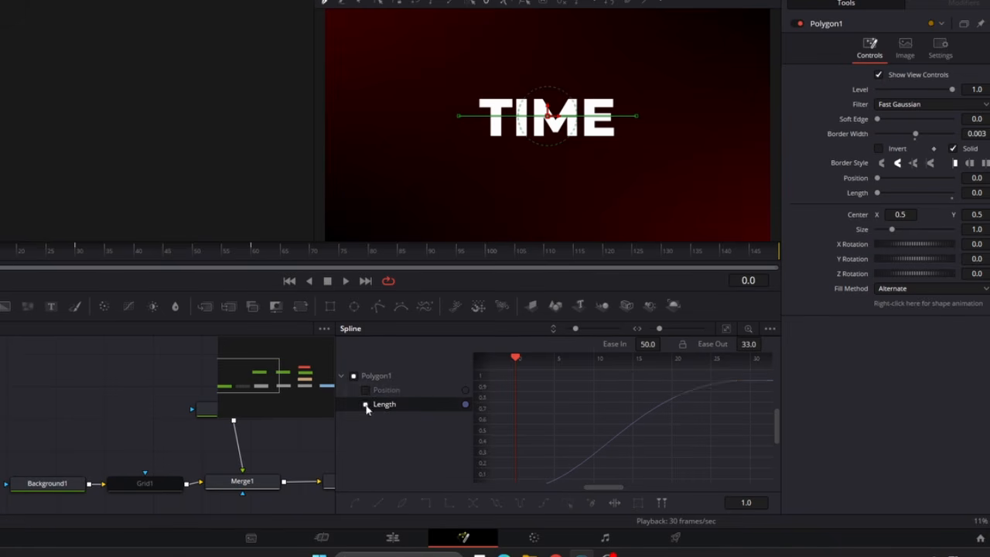
{"action": "left_click", "coordinate": [366, 390]}
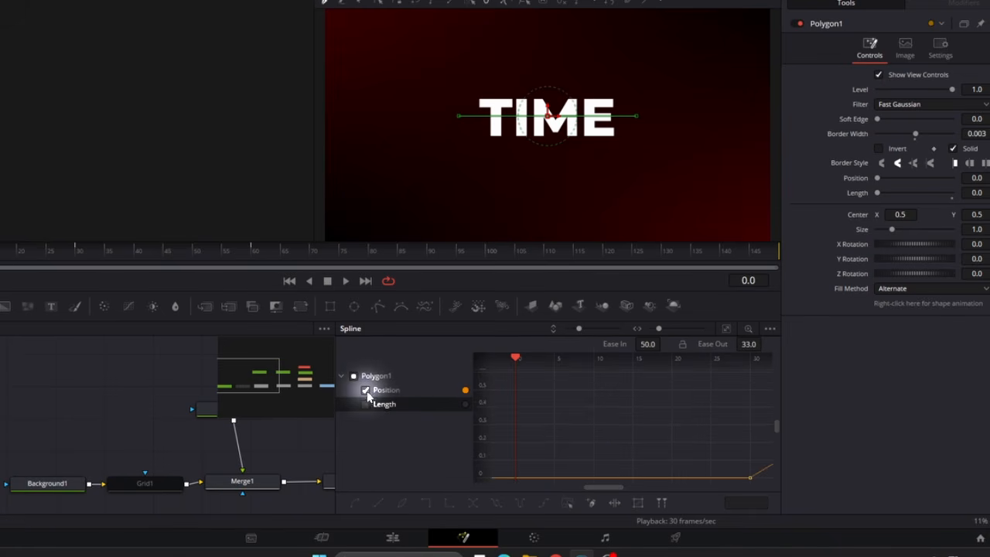
{"action": "left_click", "coordinate": [729, 331]}
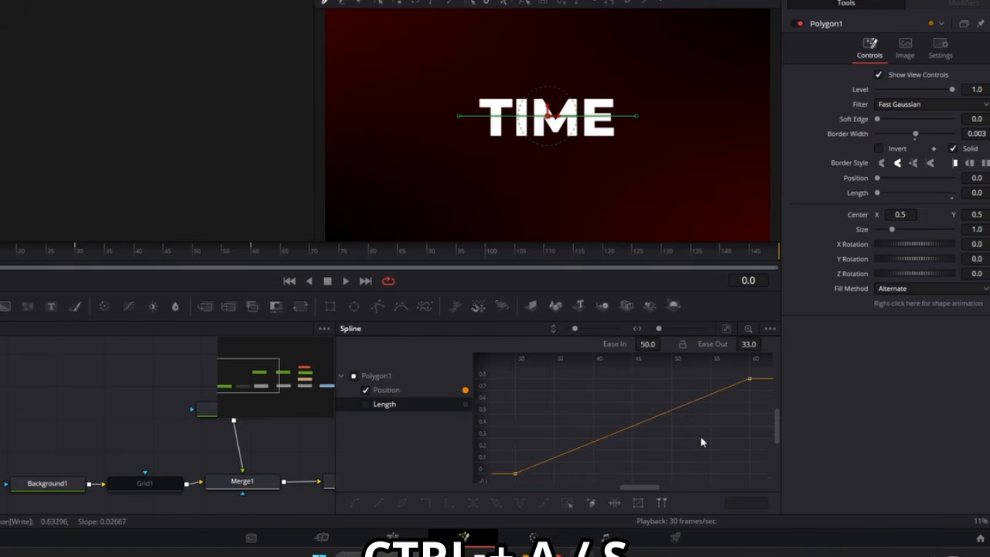
{"action": "key", "text": "ctrl+a"}
{"action": "key", "text": "s"}
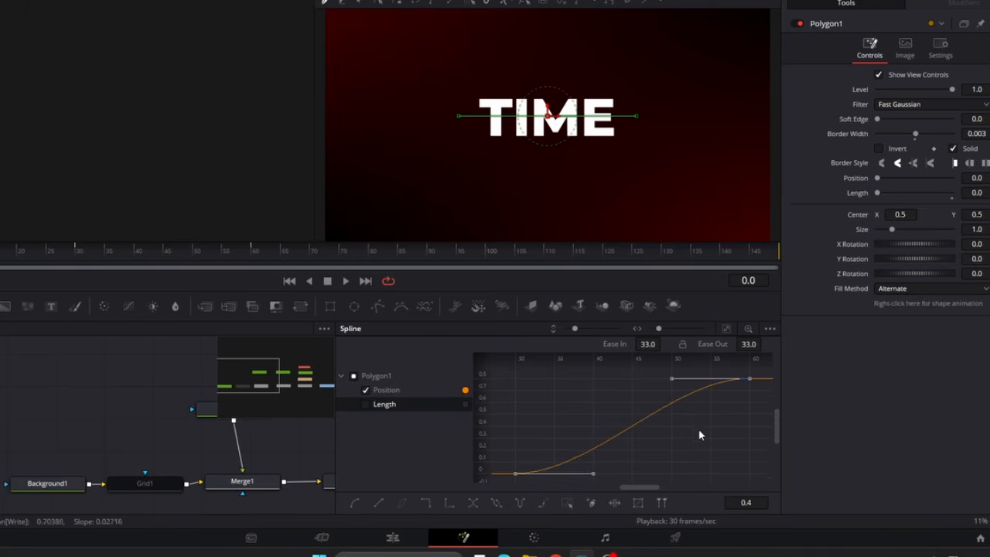
Step: Set the Ease In of the Position curve's keyframe at frame 60 to 65 and close the Spline editor
{"action": "left_click", "coordinate": [650, 344]}
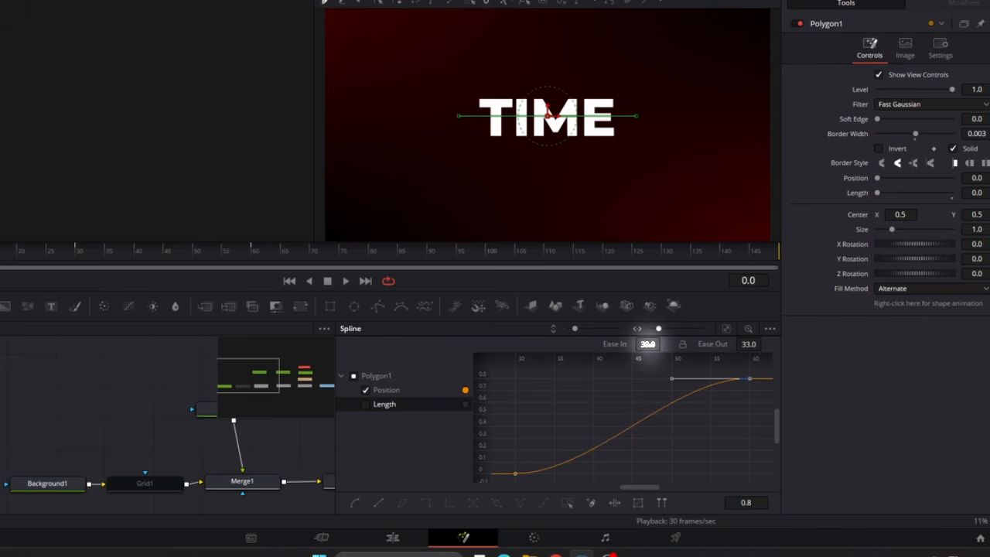
{"action": "left_click_drag", "start_coordinate": [648, 344], "coordinate": [664, 342]}
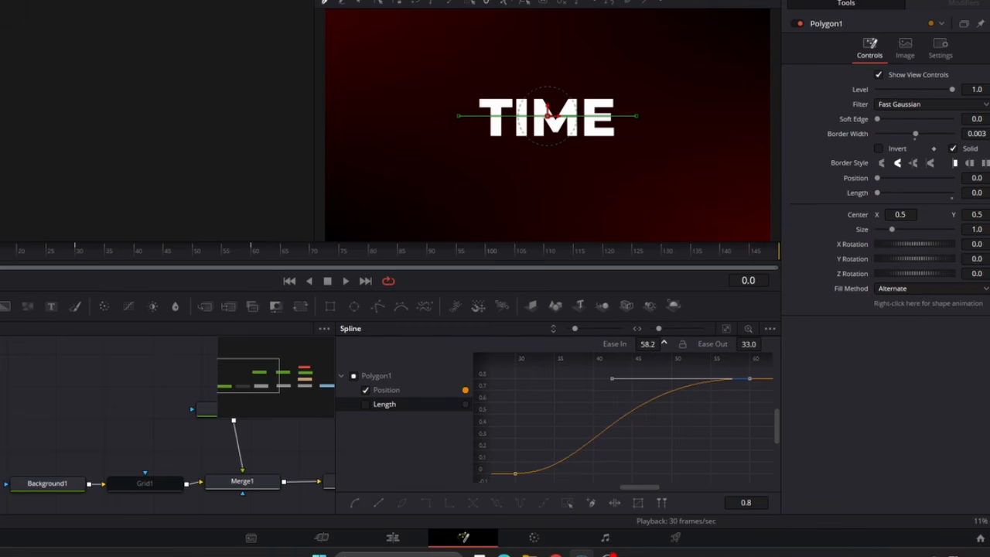
{"action": "left_click", "coordinate": [769, 26]}
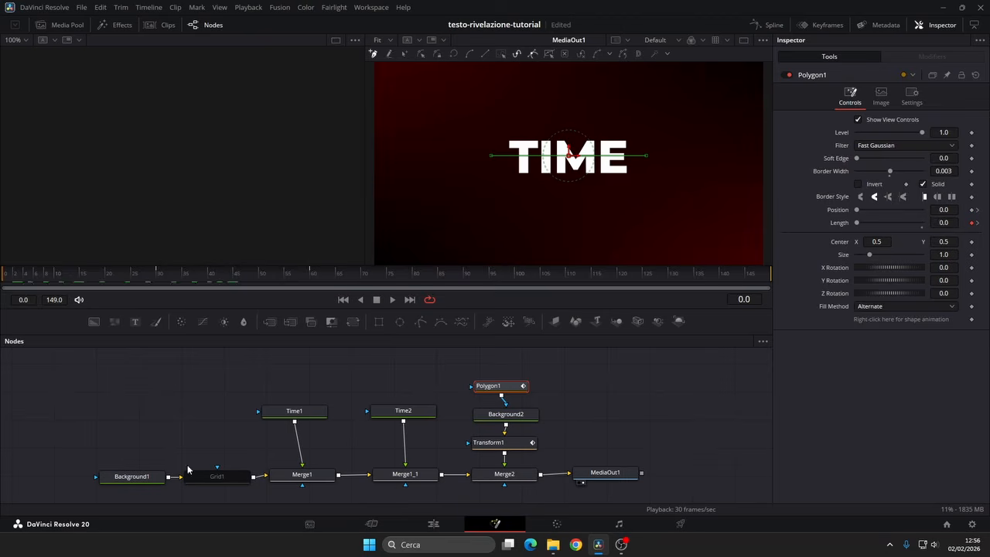
Step: Display Transform1's Angle curve in the Spline editor, fitted to view, and smooth all its keyframes
{"action": "left_click", "coordinate": [143, 476]}
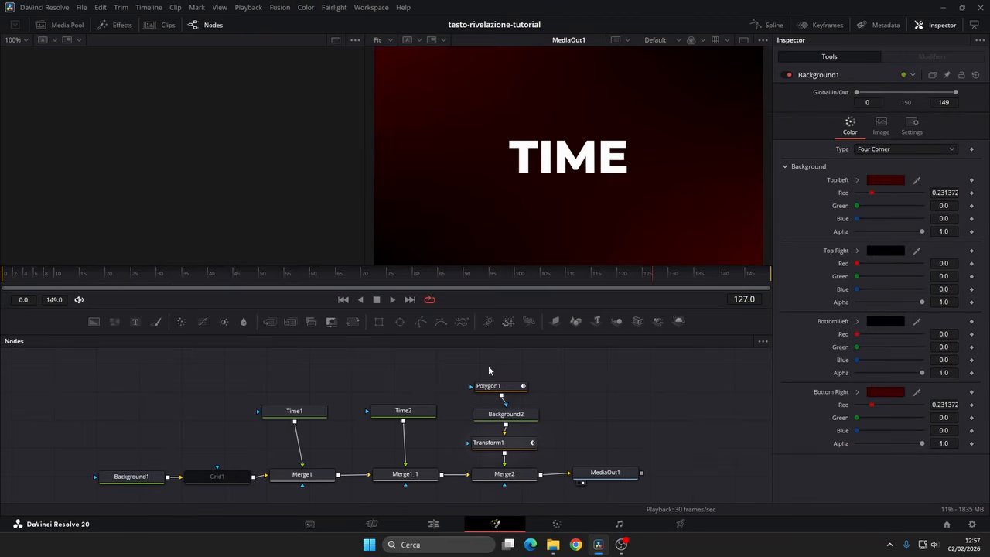
{"action": "left_click", "coordinate": [498, 442]}
{"action": "left_click", "coordinate": [773, 26]}
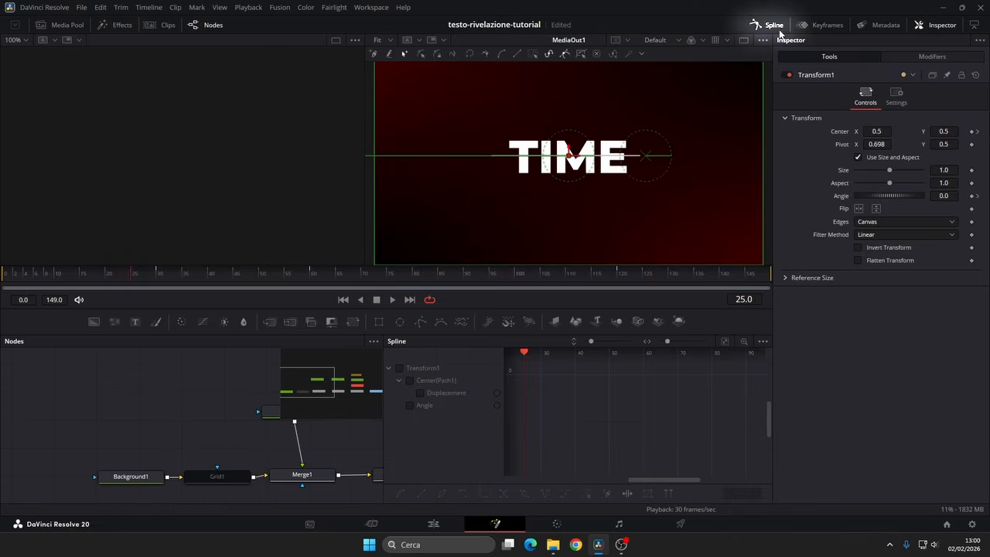
{"action": "left_click", "coordinate": [425, 405]}
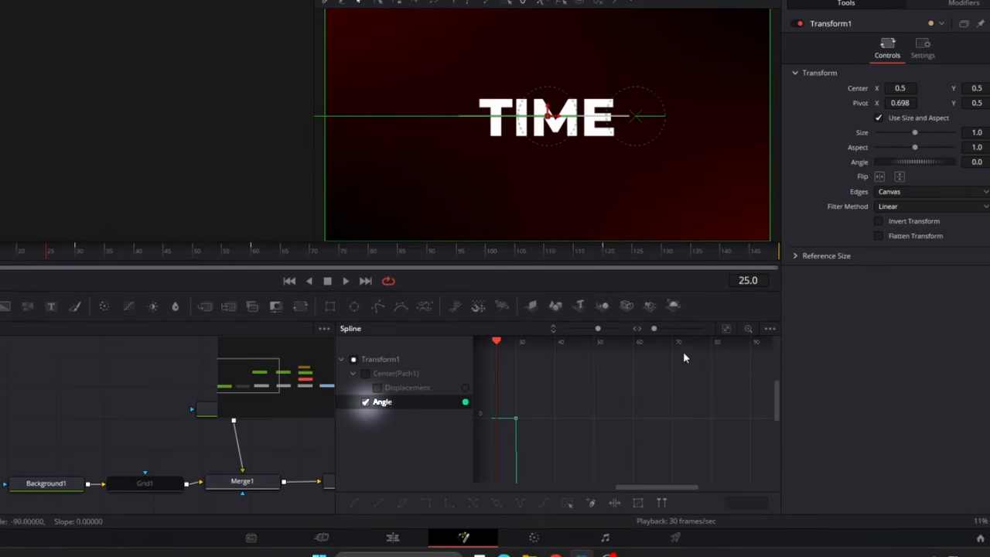
{"action": "left_click", "coordinate": [725, 328]}
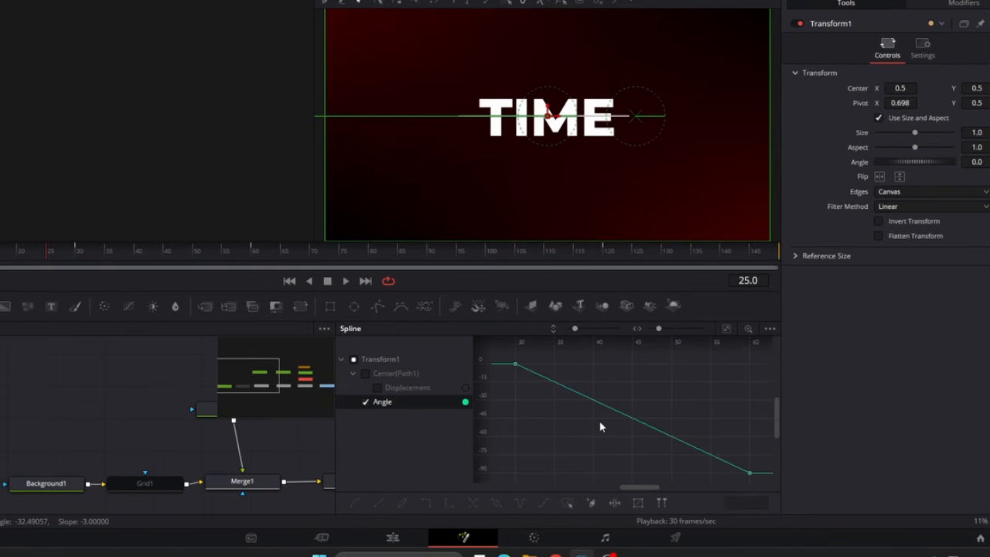
{"action": "key", "text": "ctrl+a"}
{"action": "key", "text": "s"}
{"action": "left_click", "coordinate": [573, 441]}
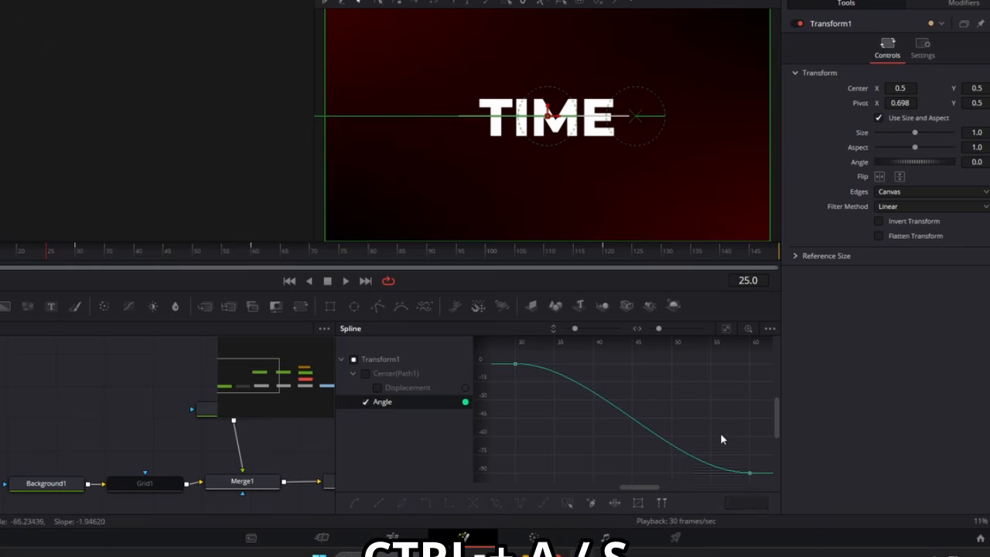
Step: Set the Ease In of the Angle curve's keyframe at frame 60 to 60
{"action": "left_click", "coordinate": [749, 473]}
{"action": "key", "text": "t"}
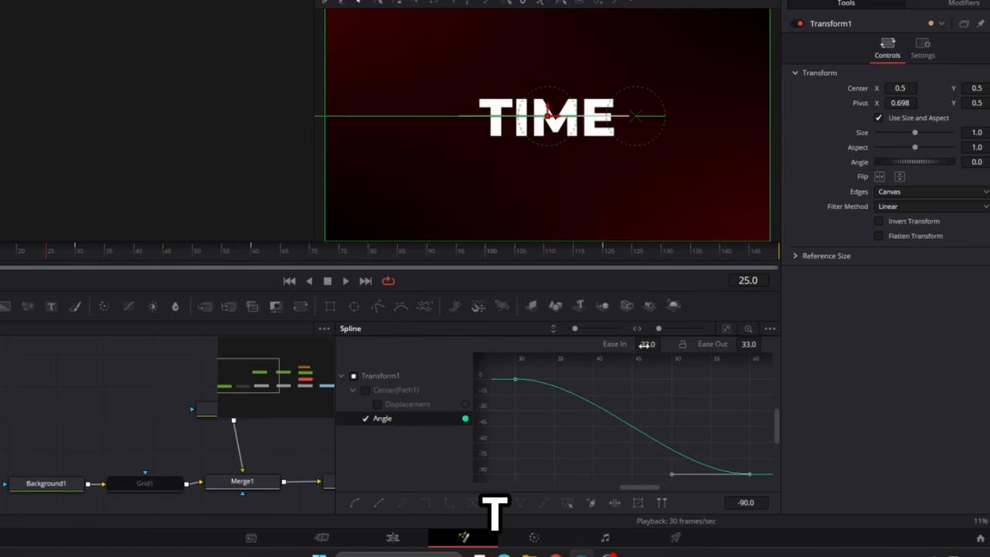
{"action": "left_click_drag", "start_coordinate": [646, 344], "coordinate": [659, 343]}
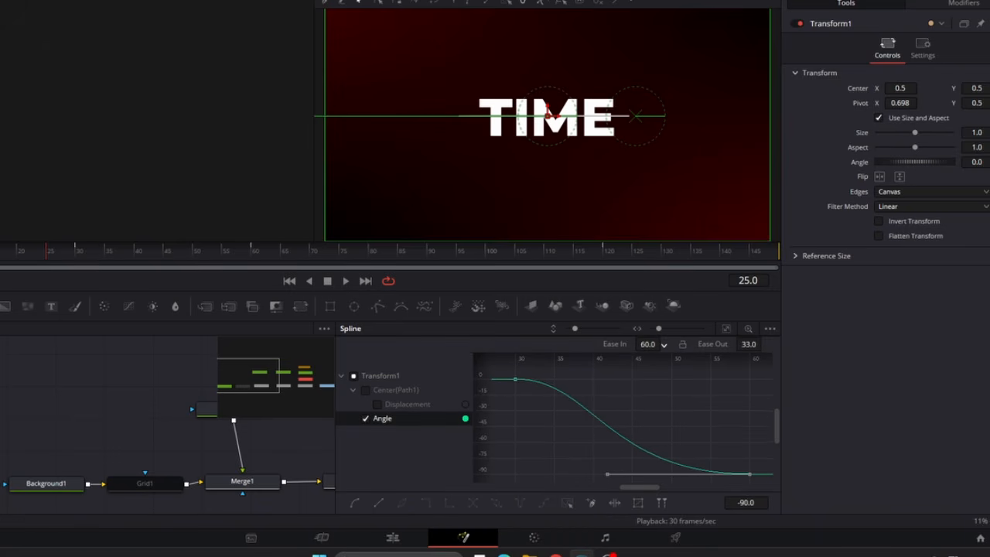
Step: Display the Displacement curve of Transform1's Center path instead of Angle and smooth all its keyframes
{"action": "left_click", "coordinate": [366, 391]}
{"action": "left_click", "coordinate": [366, 418]}
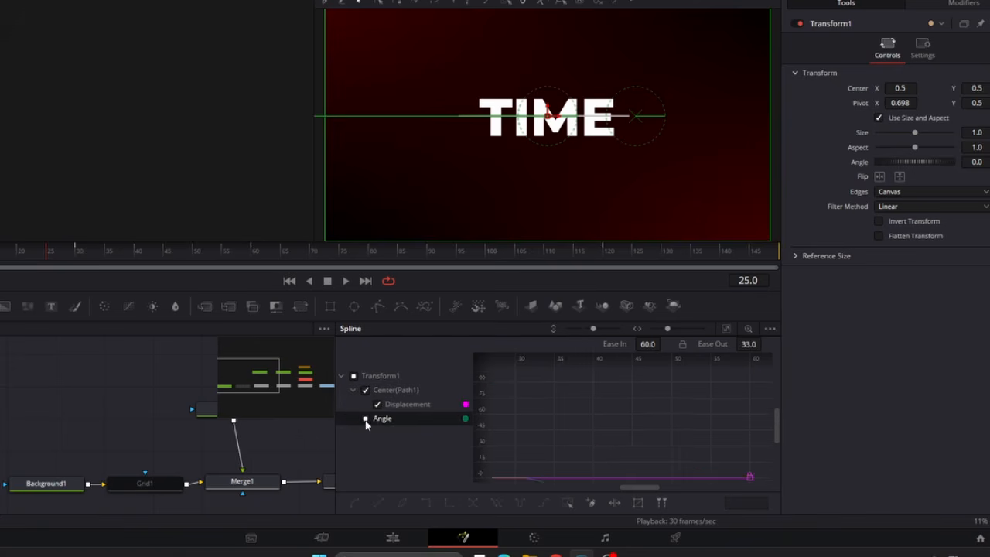
{"action": "left_click", "coordinate": [725, 329]}
{"action": "key", "text": "ctrl+a"}
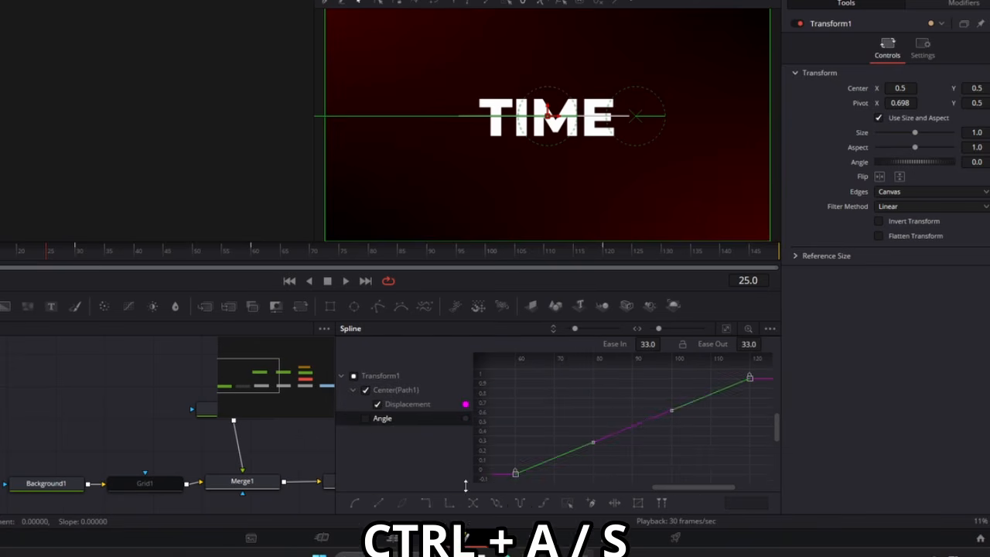
{"action": "key", "text": "s"}
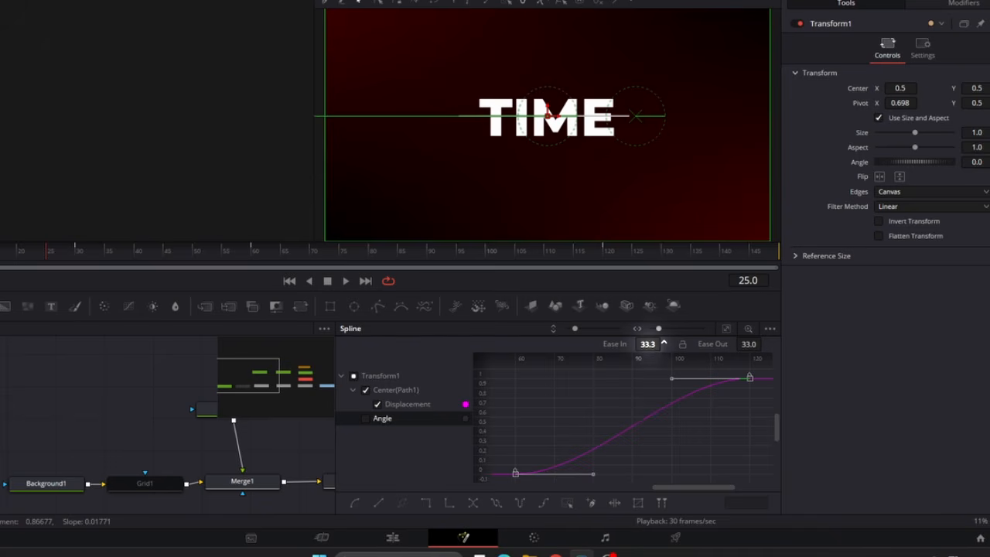
Step: Set the Displacement keyframes' Ease In to 50 and increase their Ease Out
{"action": "left_click_drag", "start_coordinate": [647, 344], "coordinate": [662, 342]}
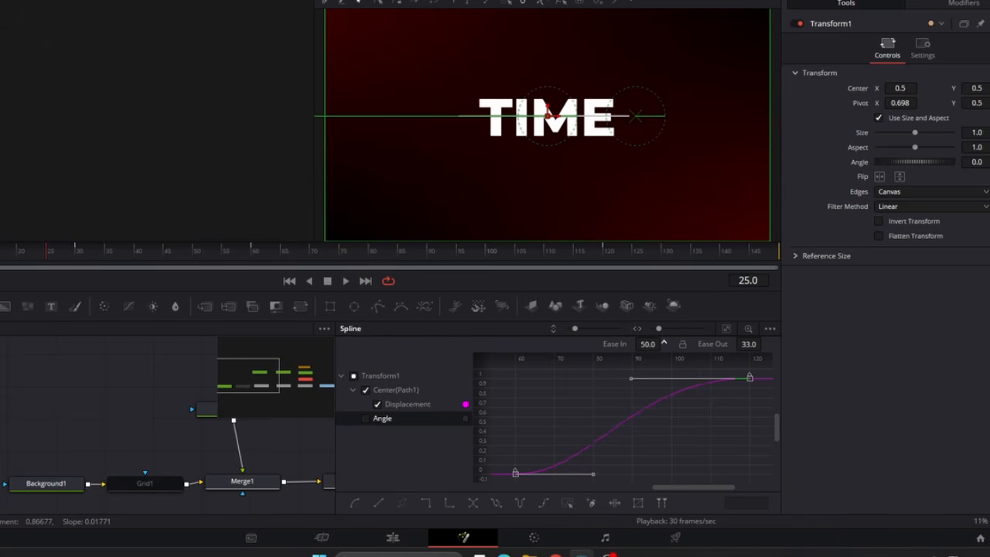
{"action": "left_click_drag", "start_coordinate": [748, 344], "coordinate": [762, 344]}
{"action": "left_click_drag", "start_coordinate": [607, 484], "coordinate": [607, 489]}
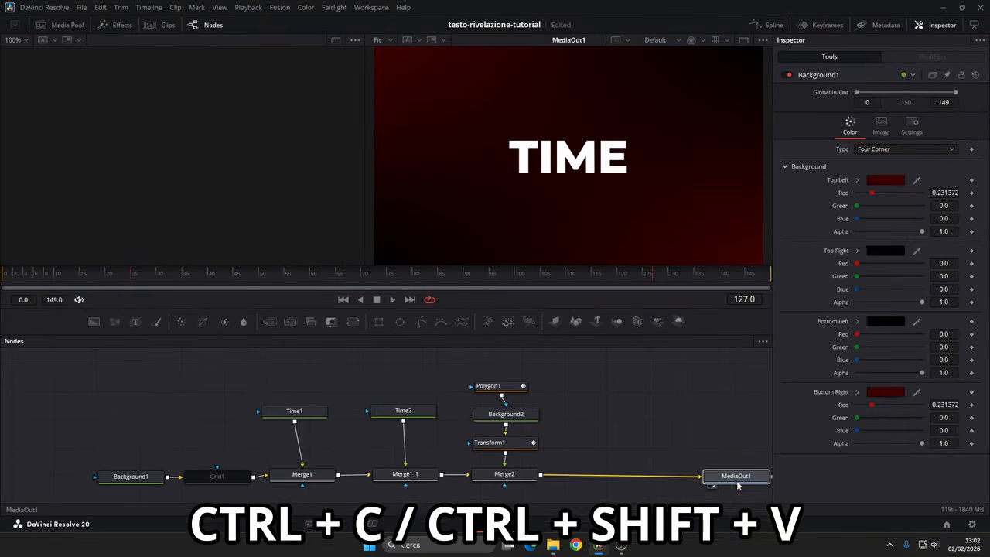
Step: Make room before MediaOut1 and paste instanced copies of Polygon1, Background2 and Transform1 beside the originals
{"action": "left_click_drag", "start_coordinate": [736, 482], "coordinate": [723, 481]}
{"action": "left_click_drag", "start_coordinate": [674, 438], "coordinate": [586, 460]}
{"action": "left_click_drag", "start_coordinate": [504, 376], "coordinate": [423, 465]}
{"action": "left_click", "coordinate": [538, 427]}
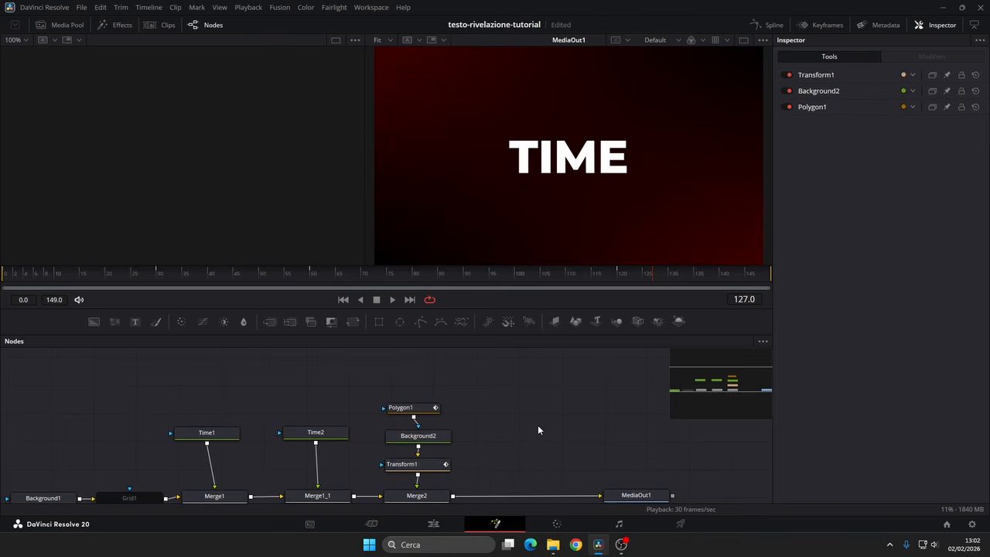
{"action": "key", "text": "ctrl+shift+v"}
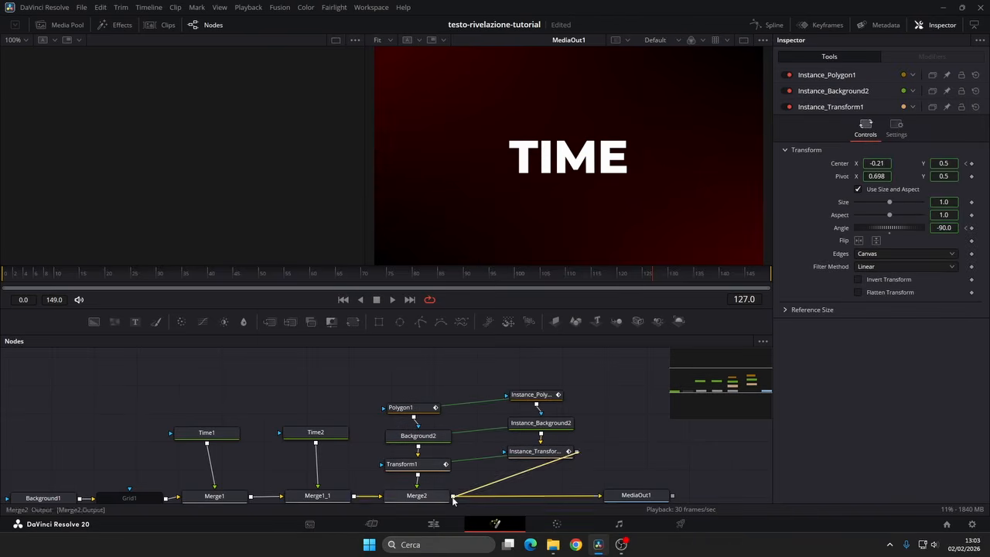
Step: Merge the instanced line chain over Merge2's output and align its nodes above the new merge
{"action": "left_click_drag", "start_coordinate": [453, 499], "coordinate": [453, 497]}
{"action": "left_click", "coordinate": [560, 434]}
{"action": "left_click_drag", "start_coordinate": [588, 364], "coordinate": [554, 423]}
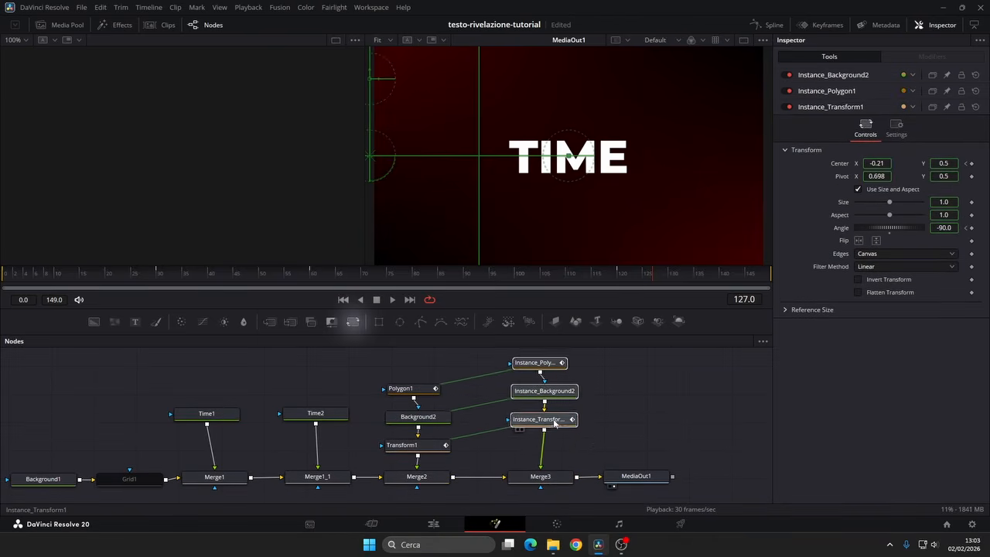
Step: Add a Transform node after the instanced Transform1 and flip it vertically
{"action": "left_click", "coordinate": [554, 423]}
{"action": "left_click", "coordinate": [353, 321]}
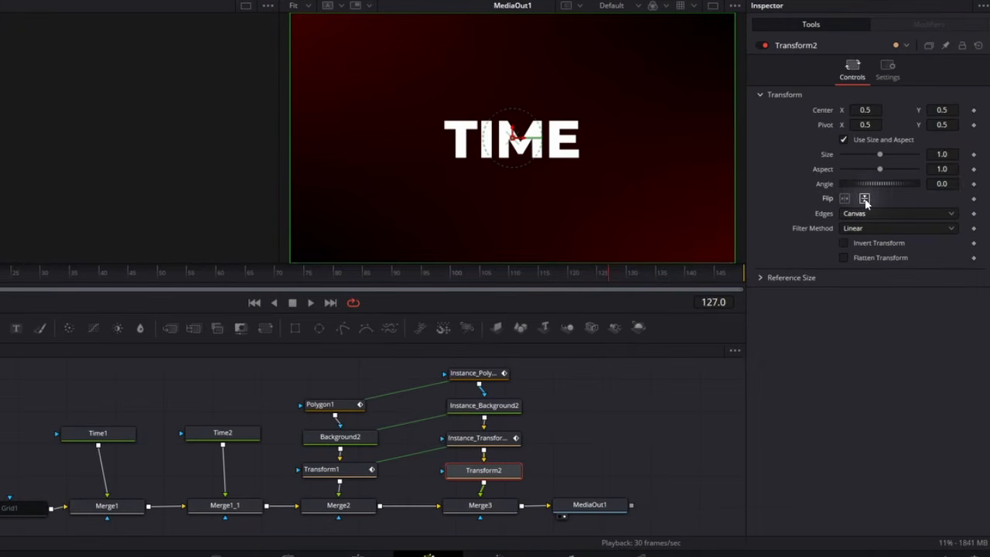
{"action": "left_click", "coordinate": [865, 199]}
Step: Add an Underlay behind both line node chains and their merges, Merge2 and Merge3
{"action": "left_click_drag", "start_coordinate": [566, 434], "coordinate": [595, 453]}
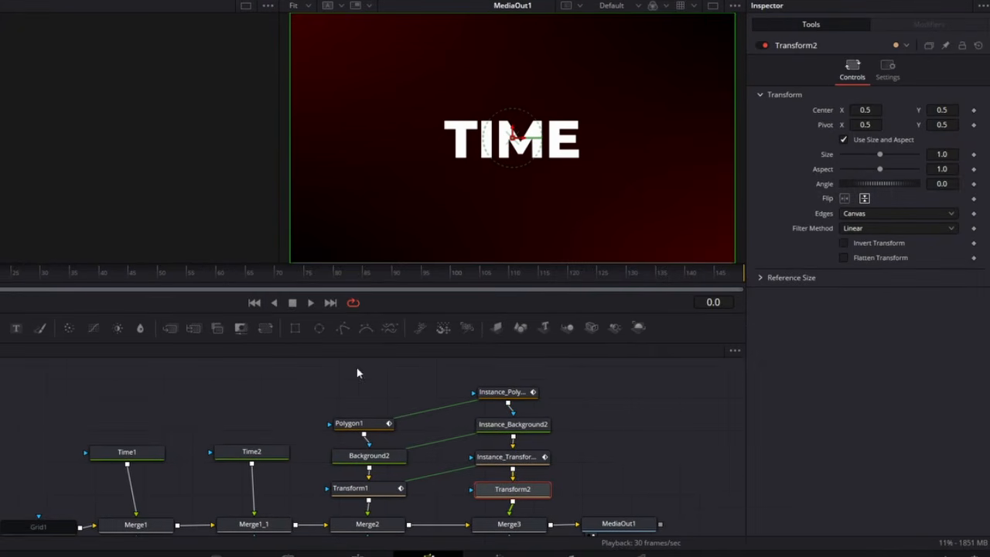
{"action": "left_click_drag", "start_coordinate": [358, 372], "coordinate": [544, 545]}
{"action": "key", "text": "shift+space"}
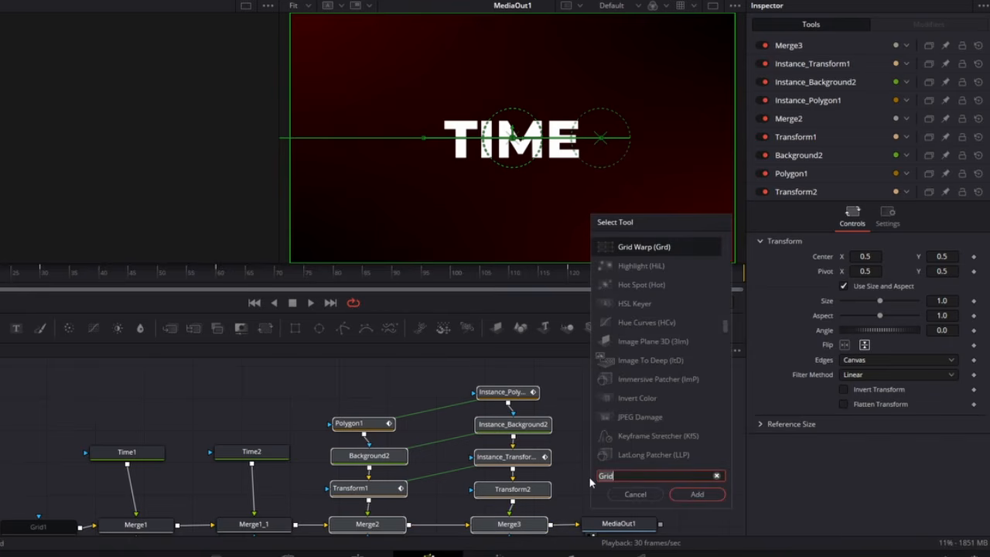
{"action": "type", "text": "under"}
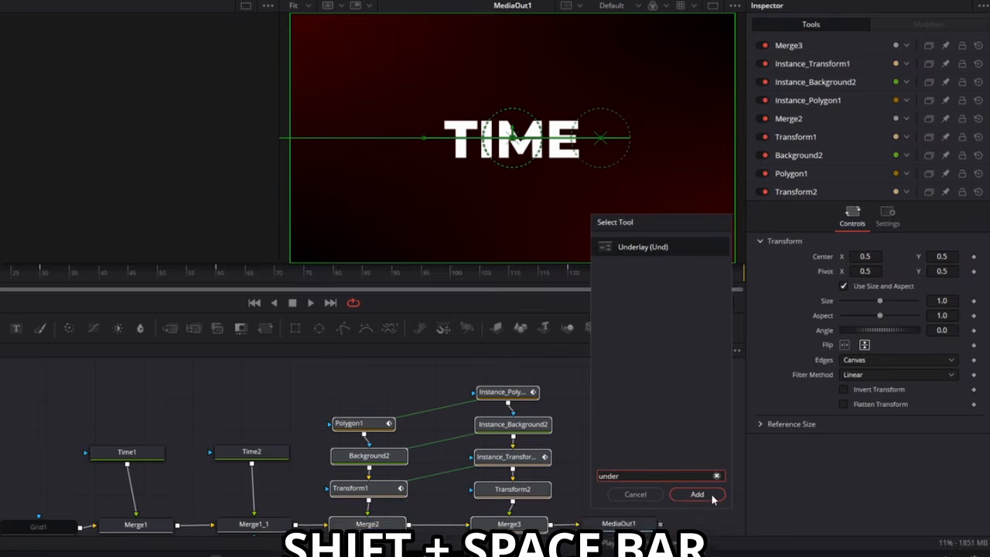
{"action": "key", "text": "Return"}
Step: Rename the underlay LINE and colour it green
{"action": "type", "text": "LINE"}
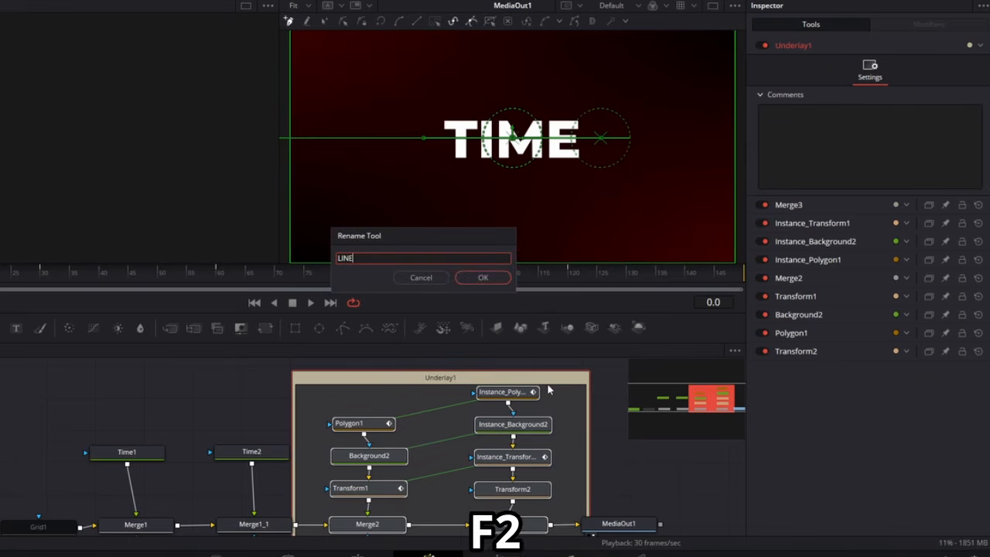
{"action": "left_click", "coordinate": [484, 277]}
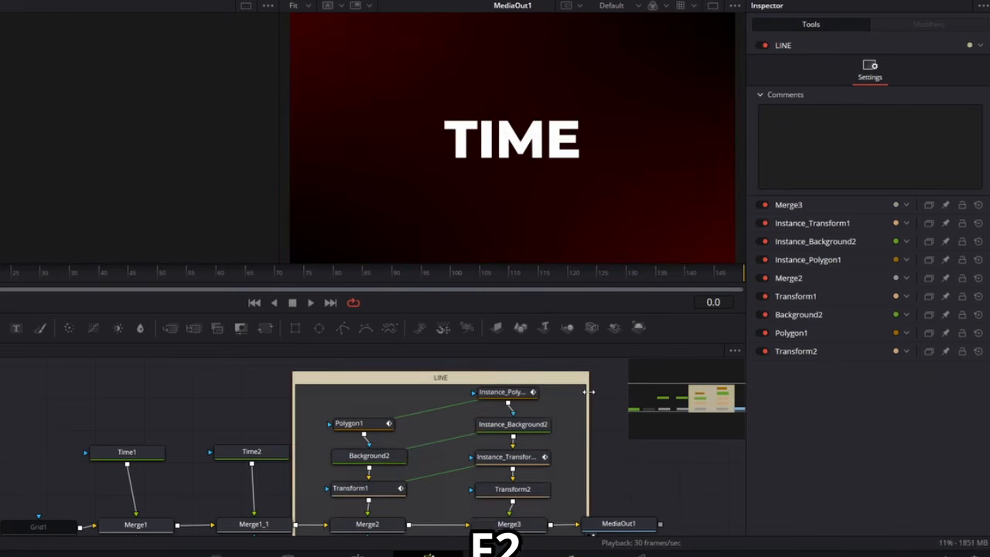
{"action": "left_click", "coordinate": [973, 45]}
{"action": "left_click", "coordinate": [955, 119]}
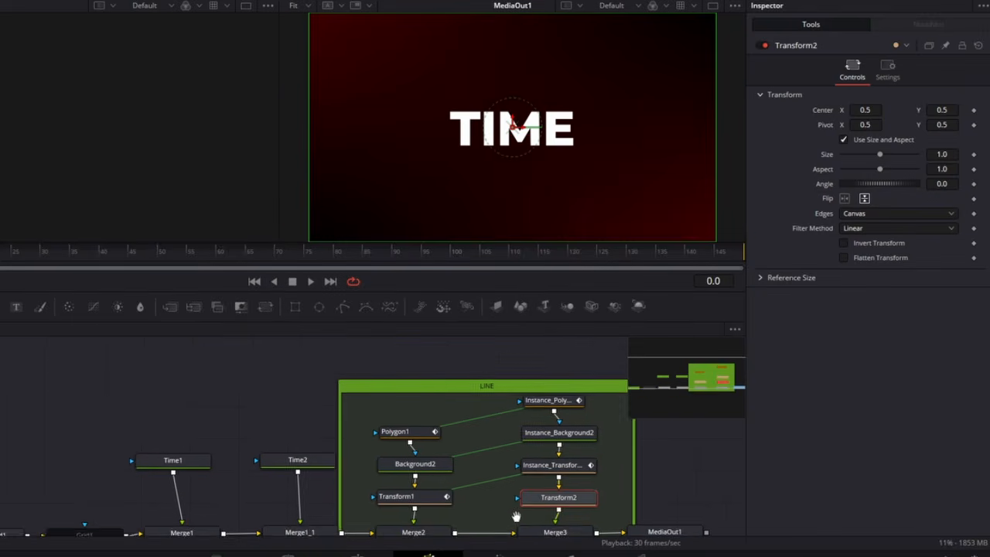
Step: Add a Rectangle mask node in the empty space above Time1
{"action": "left_click_drag", "start_coordinate": [516, 517], "coordinate": [573, 524]}
{"action": "left_click_drag", "start_coordinate": [322, 416], "coordinate": [366, 404]}
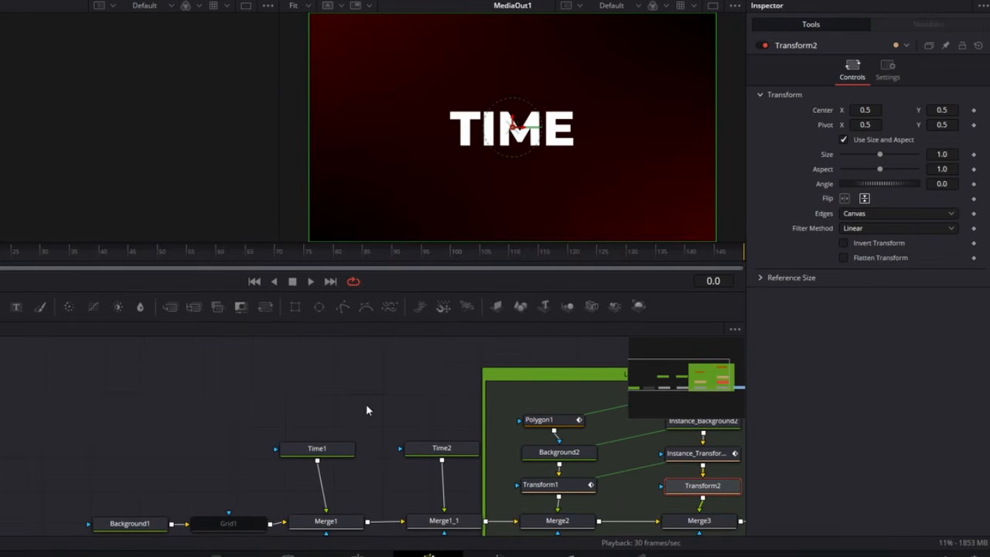
{"action": "left_click_drag", "start_coordinate": [315, 369], "coordinate": [315, 365]}
Step: Paste a copy of Transform1 between Rectangle1 and Time1, using the chain as Time1's mask
{"action": "left_click", "coordinate": [542, 484]}
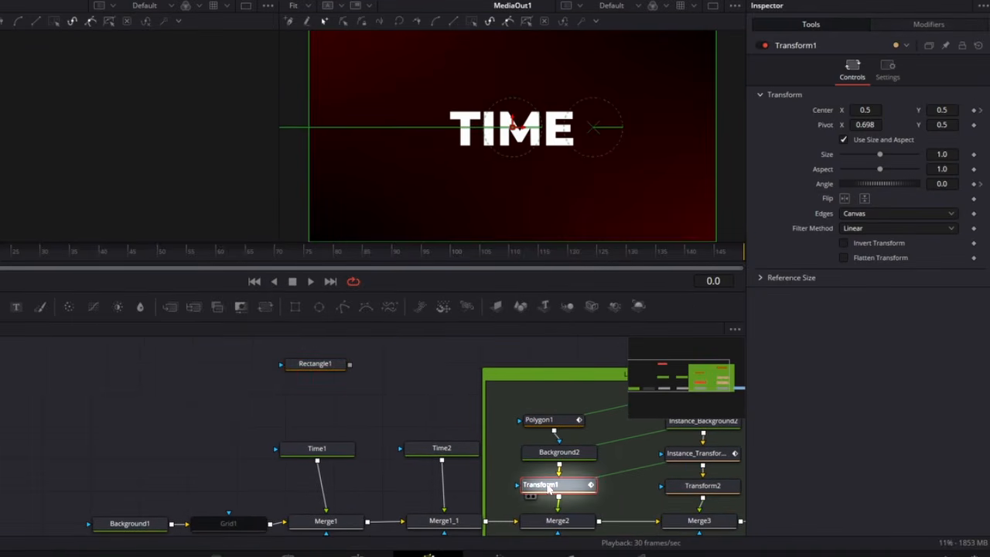
{"action": "key", "text": "ctrl+c"}
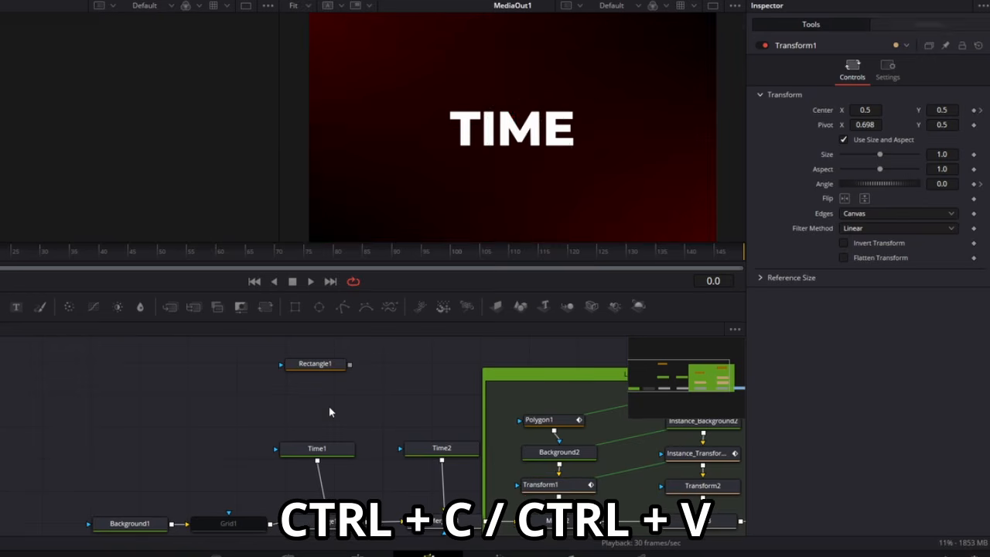
{"action": "key", "text": "ctrl+v"}
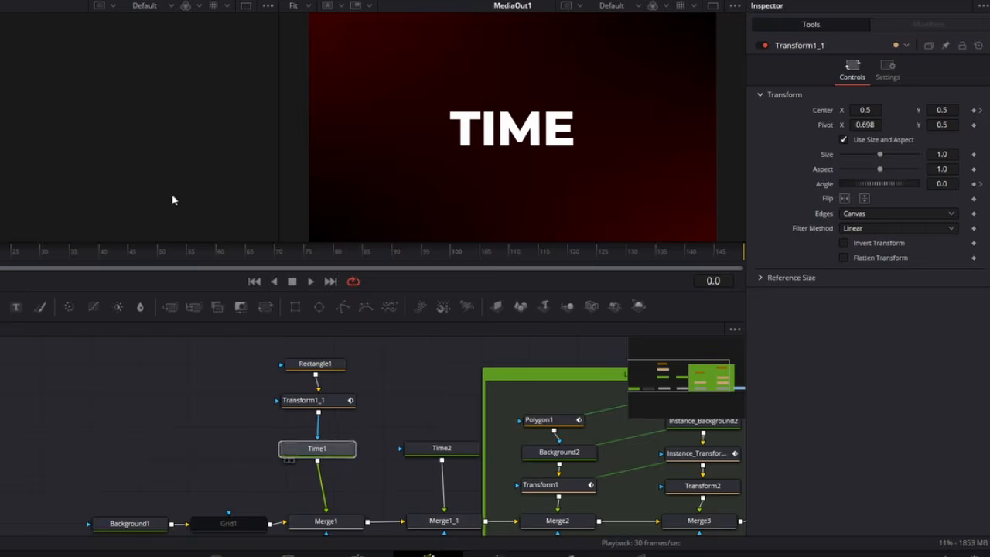
Step: Preview Time1 in the empty viewer and set Rectangle1's Center Y to 0.66, Width to 0.4 and Height to 0.326
{"action": "key", "text": "1"}
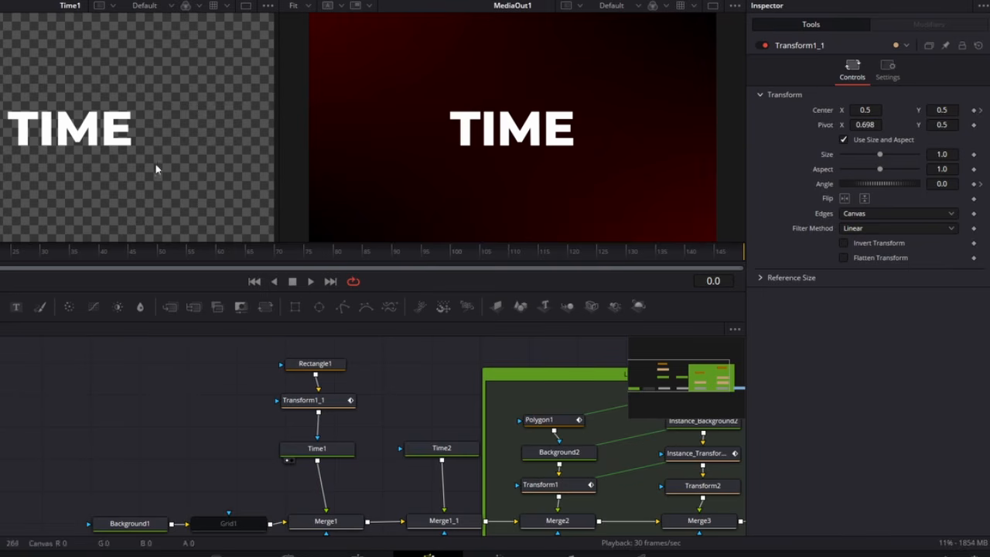
{"action": "left_click", "coordinate": [328, 374]}
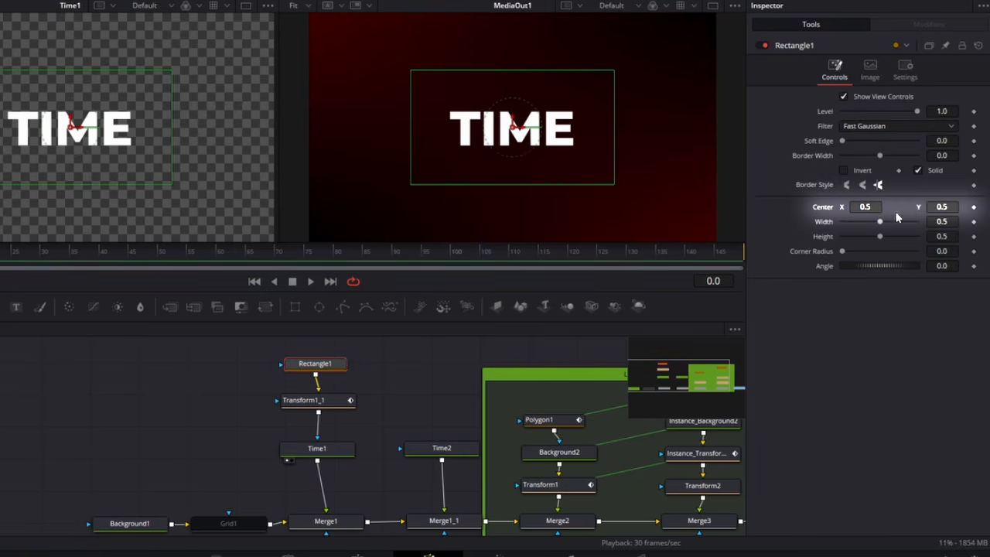
{"action": "left_click", "coordinate": [938, 206]}
{"action": "type", "text": "0.66"}
{"action": "key", "text": "Tab"}
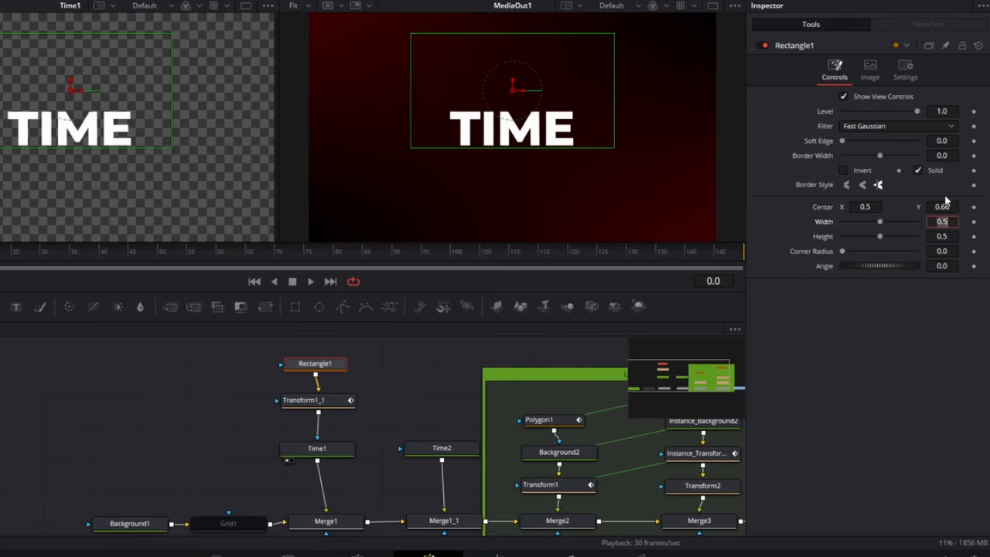
{"action": "type", "text": "0.4"}
{"action": "key", "text": "Tab"}
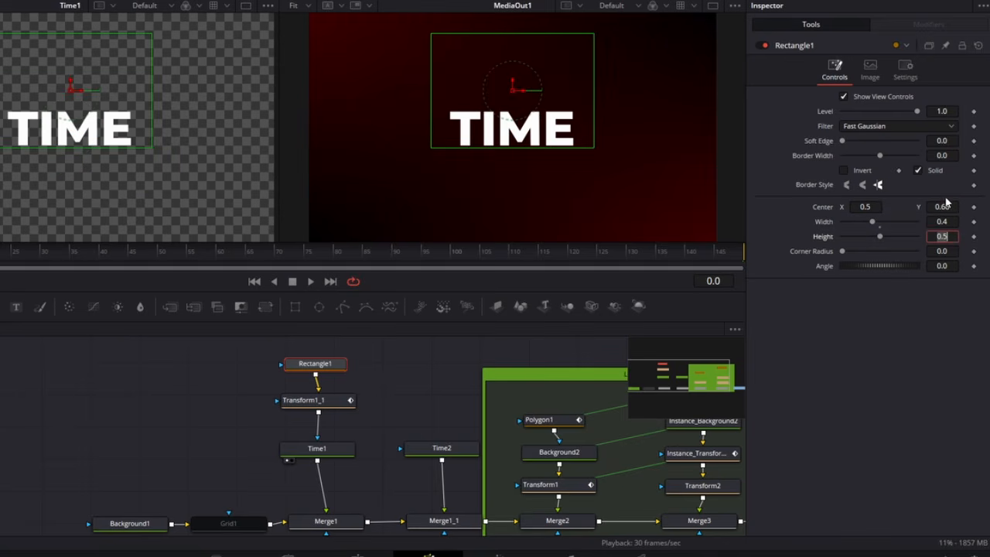
{"action": "type", "text": "0."}
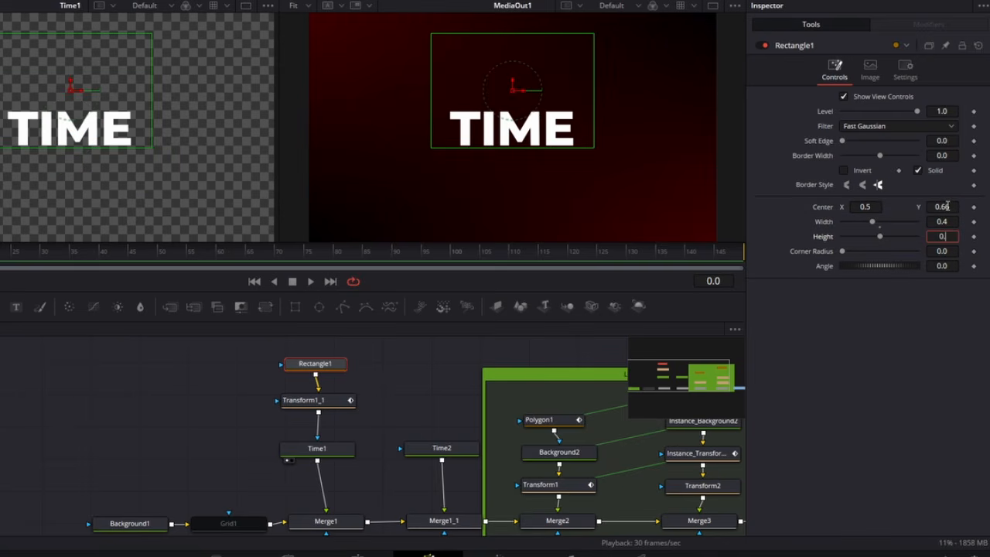
{"action": "type", "text": "32"}
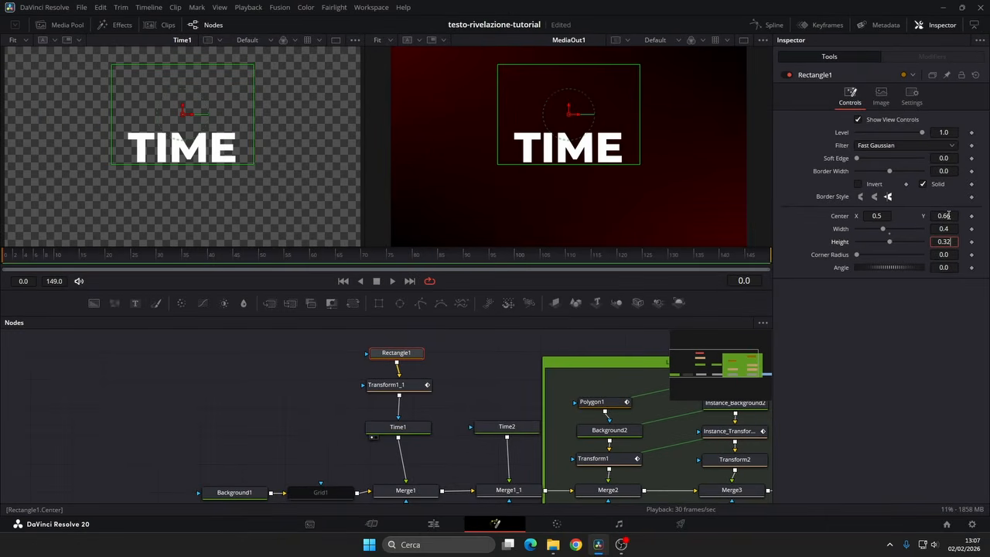
{"action": "type", "text": "6"}
{"action": "key", "text": "Tab"}
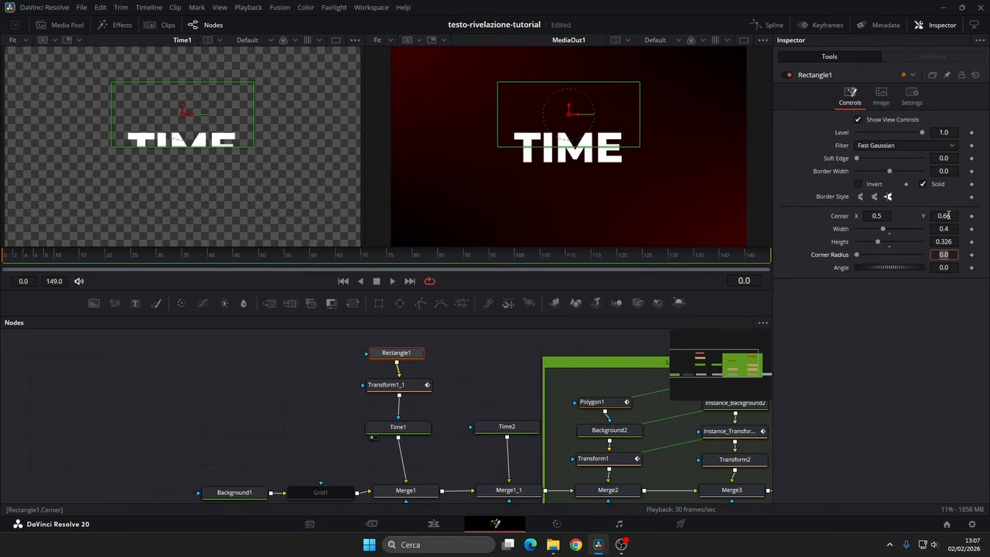
Step: Set Transform1_1's Angle keyframe at frame 60 to 90, flip the transform vertically and return to frame 0
{"action": "left_click", "coordinate": [421, 386]}
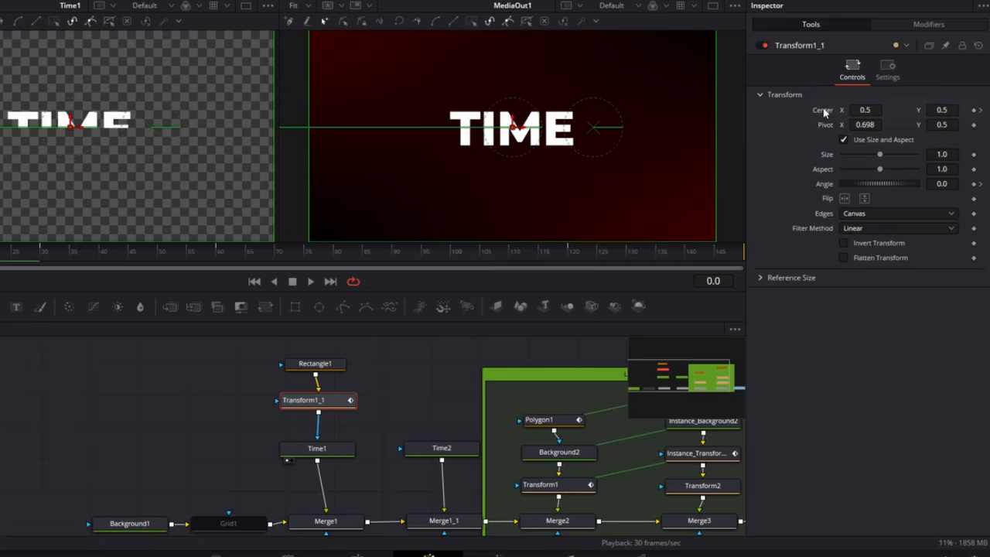
{"action": "left_click", "coordinate": [980, 184]}
{"action": "left_click", "coordinate": [981, 185]}
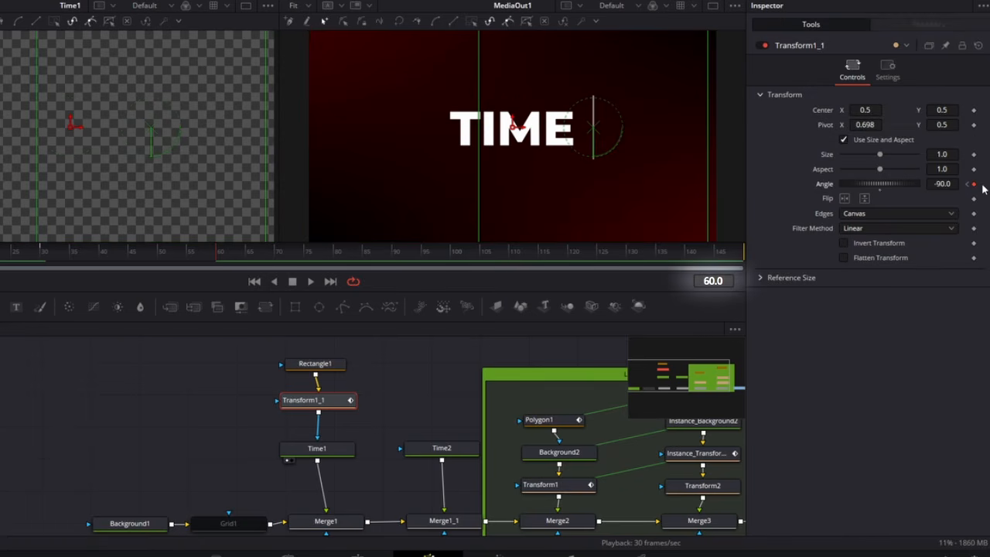
{"action": "double_click", "coordinate": [947, 186]}
{"action": "type", "text": "90"}
{"action": "key", "text": "Tab"}
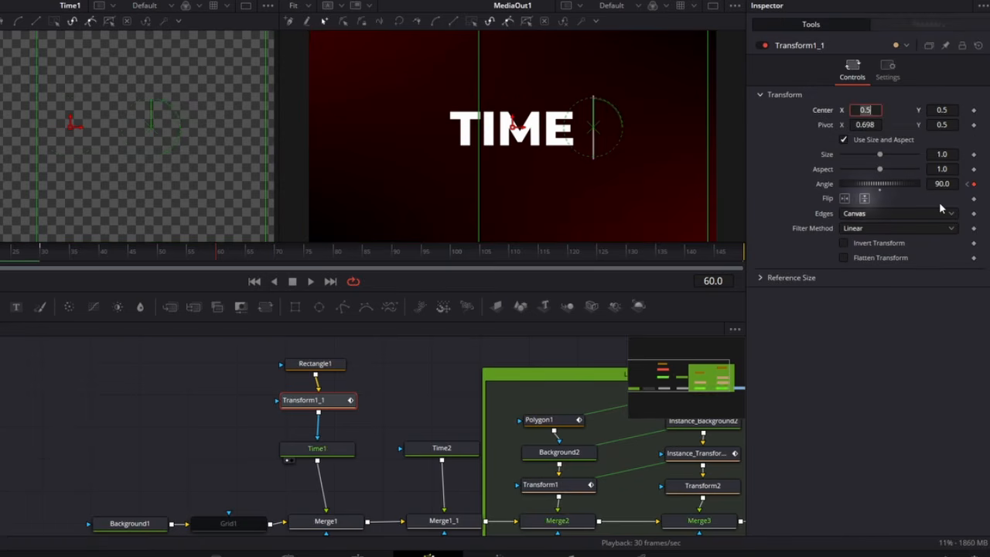
{"action": "left_click", "coordinate": [864, 199]}
{"action": "left_click_drag", "start_coordinate": [212, 263], "coordinate": [8, 255]}
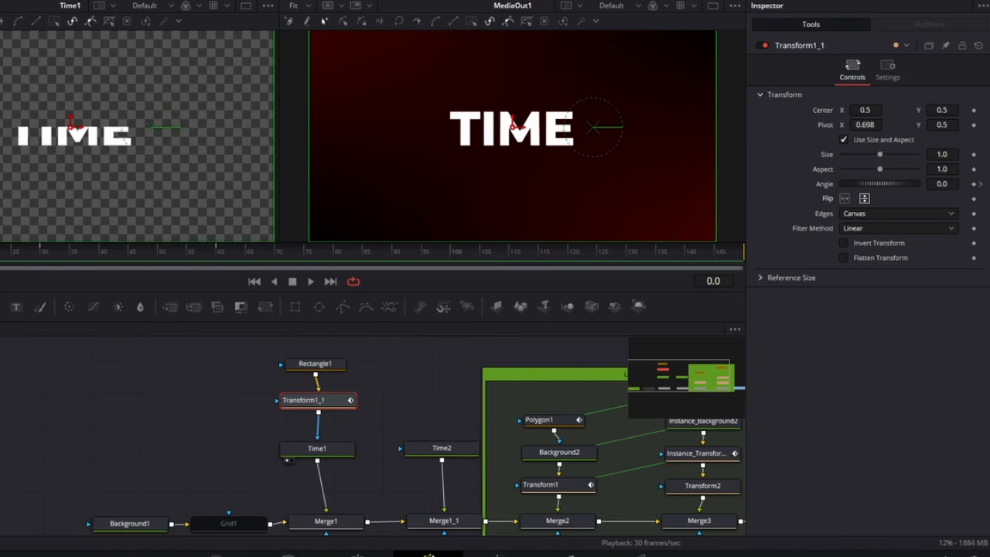
Step: Paste a copy of Rectangle1 and Transform1_1 above Time2, connect it as Time2's mask and preview Time2
{"action": "left_click_drag", "start_coordinate": [376, 350], "coordinate": [314, 412]}
{"action": "key", "text": "ctrl+c"}
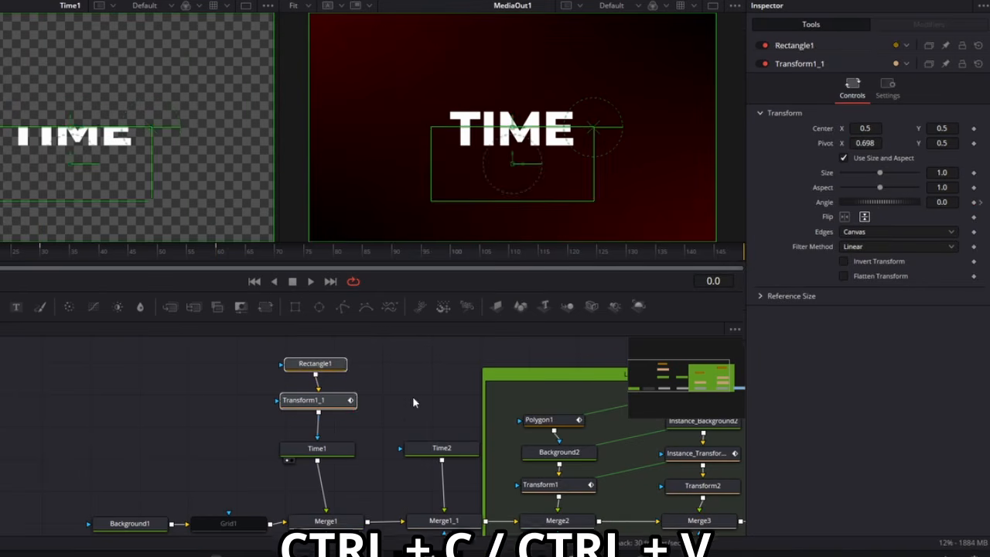
{"action": "left_click", "coordinate": [426, 392]}
{"action": "key", "text": "ctrl+v"}
{"action": "left_click", "coordinate": [449, 427]}
{"action": "left_click_drag", "start_coordinate": [439, 423], "coordinate": [443, 451]}
{"action": "left_click_drag", "start_coordinate": [442, 450], "coordinate": [127, 185]}
Step: Turn off Transform1_1_1's vertical flip, set its Angle keyframe at frame 60 to -90 and scrub through the animation
{"action": "left_click", "coordinate": [438, 403]}
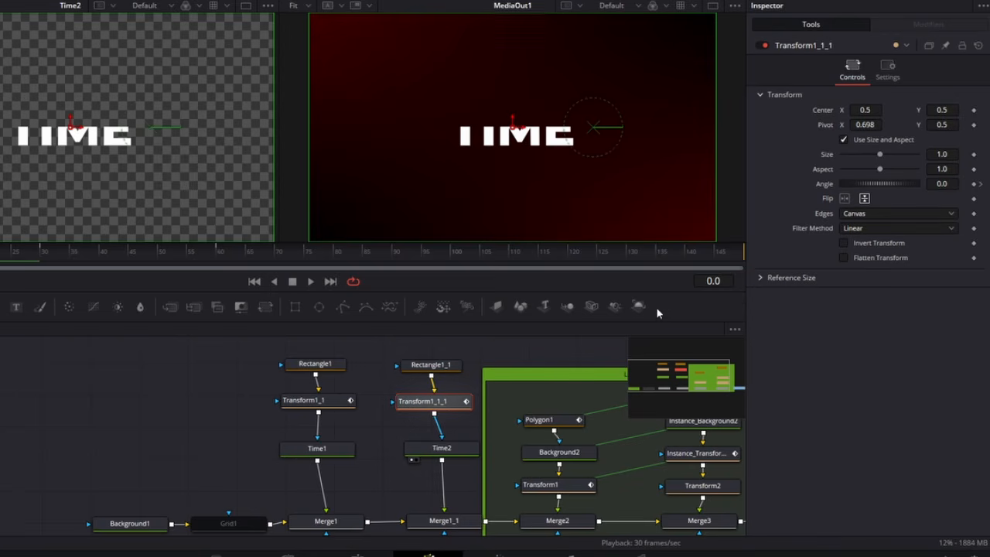
{"action": "left_click", "coordinate": [973, 183]}
{"action": "left_click", "coordinate": [980, 184]}
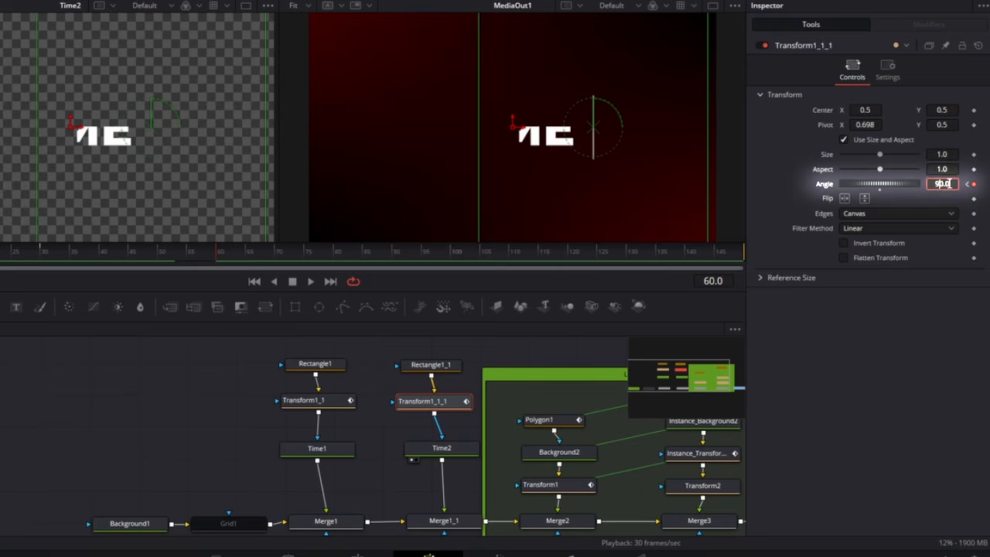
{"action": "type", "text": "-90"}
{"action": "key", "text": "Tab"}
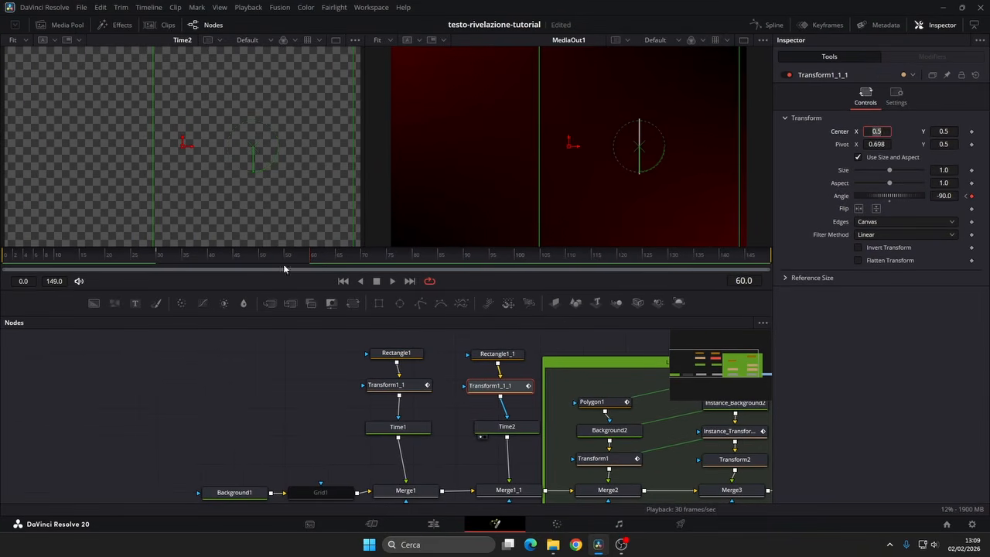
{"action": "left_click_drag", "start_coordinate": [284, 268], "coordinate": [2, 259]}
{"action": "left_click_drag", "start_coordinate": [140, 261], "coordinate": [14, 280]}
Step: Add an Underlay around the Time1 and Time2 branches with their merges and narrow it on both sides
{"action": "left_click_drag", "start_coordinate": [320, 338], "coordinate": [519, 497]}
{"action": "key", "text": "shift+space"}
{"action": "type", "text": "under"}
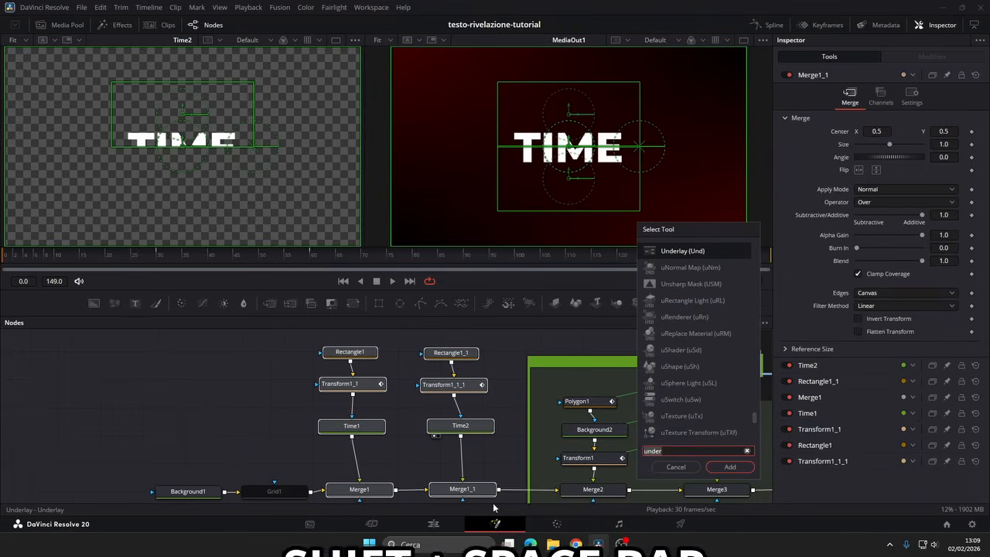
{"action": "left_click", "coordinate": [727, 468]}
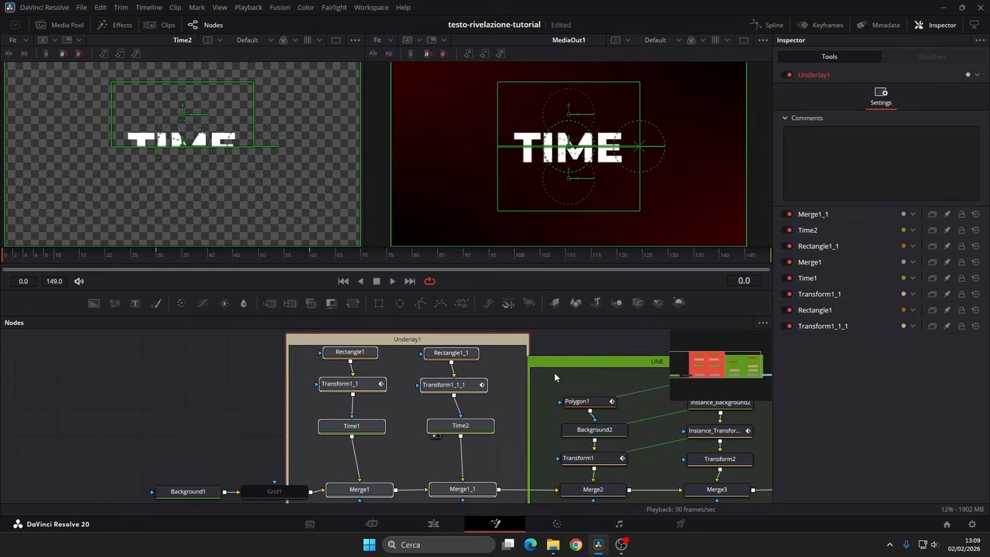
{"action": "left_click_drag", "start_coordinate": [287, 461], "coordinate": [310, 451]}
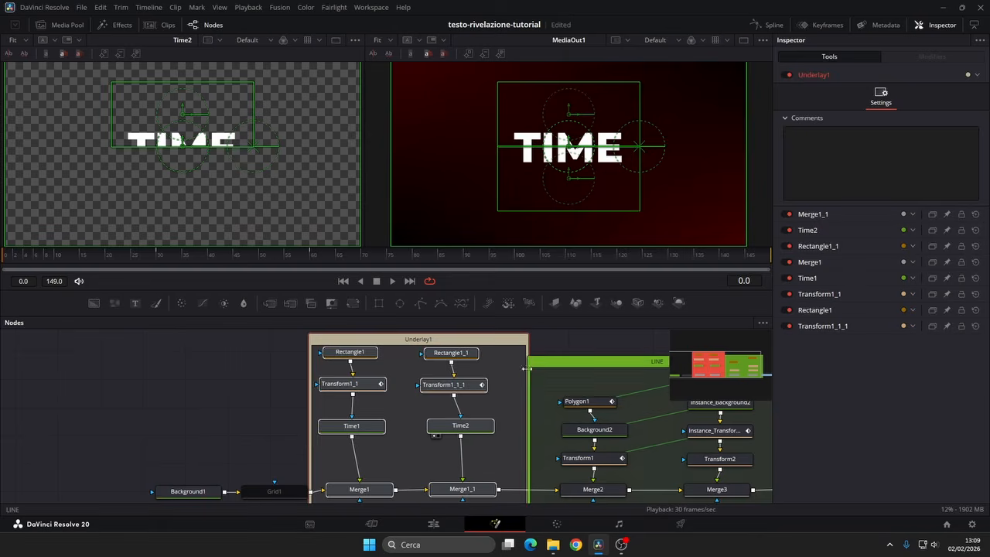
{"action": "left_click", "coordinate": [532, 346]}
{"action": "left_click_drag", "start_coordinate": [528, 347], "coordinate": [511, 349]}
Step: Rename the underlay around the Time1 and Time2 branches TIME_TEXT
{"action": "left_click", "coordinate": [460, 344]}
{"action": "key", "text": "F2"}
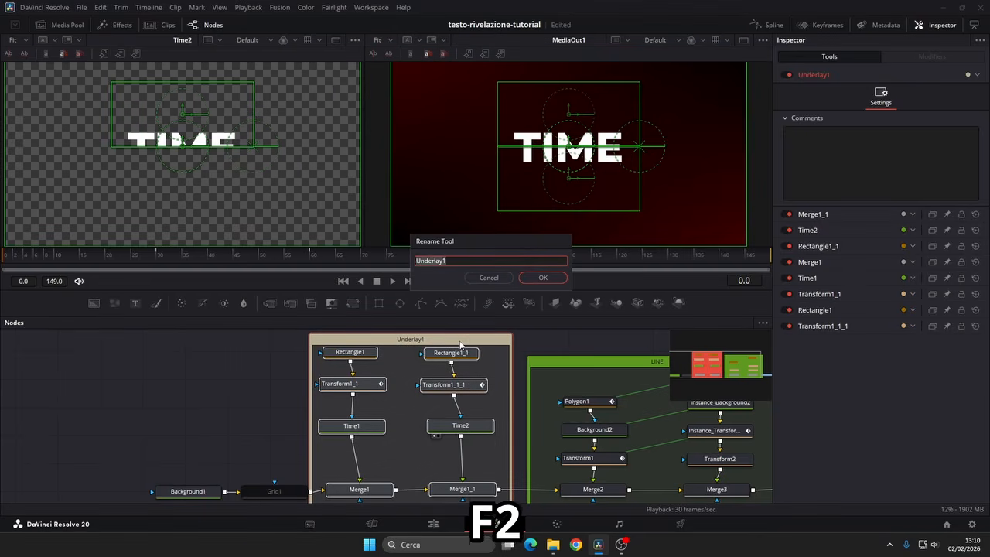
{"action": "type", "text": "TIME_TEXT"}
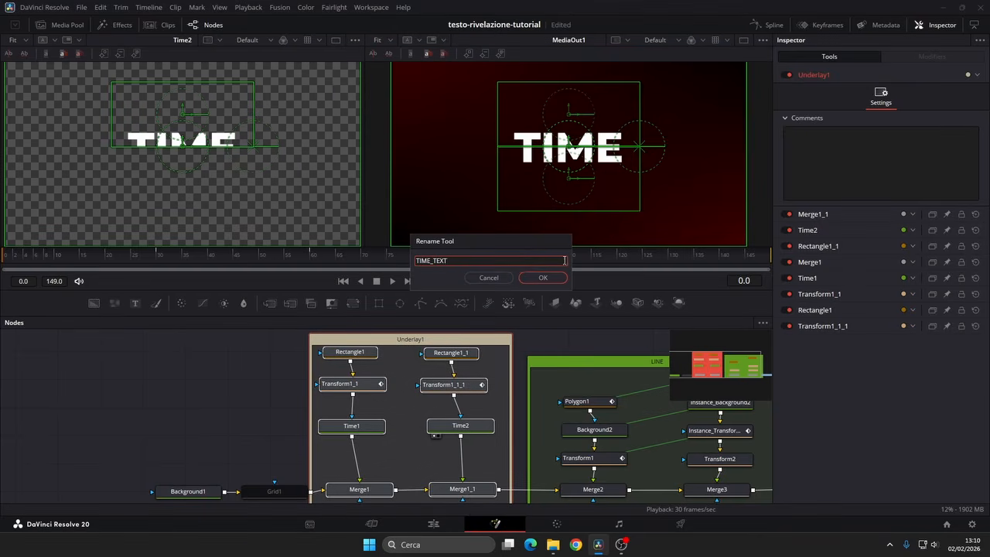
{"action": "left_click", "coordinate": [543, 277]}
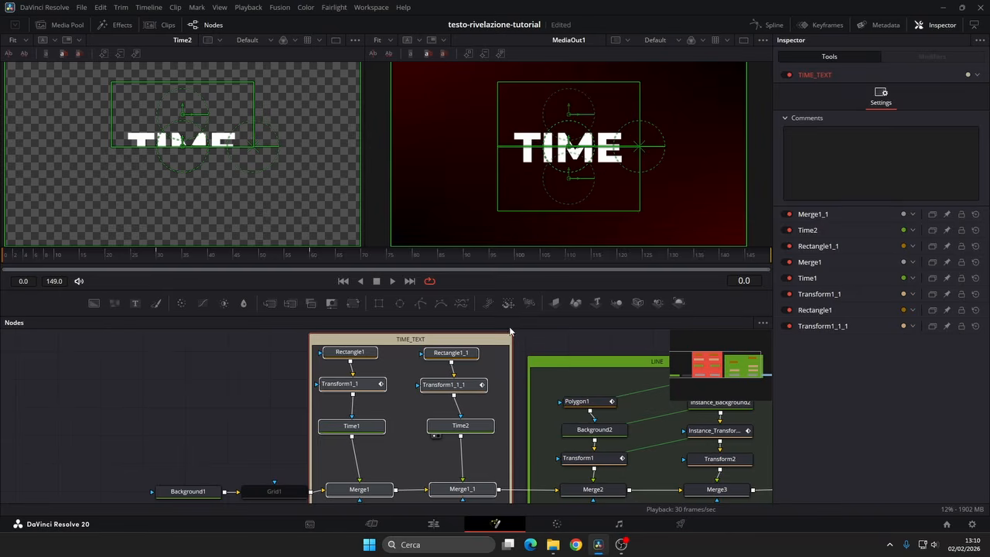
Step: Insert copies of Time1 and Merge1 between Grid1 and Merge1, moving Background1 and Grid1 to make room
{"action": "scroll", "coordinate": [330, 404], "scroll_direction": "down", "scroll_amount": 3}
{"action": "left_click_drag", "start_coordinate": [327, 405], "coordinate": [397, 385]}
{"action": "left_click_drag", "start_coordinate": [280, 403], "coordinate": [363, 451]}
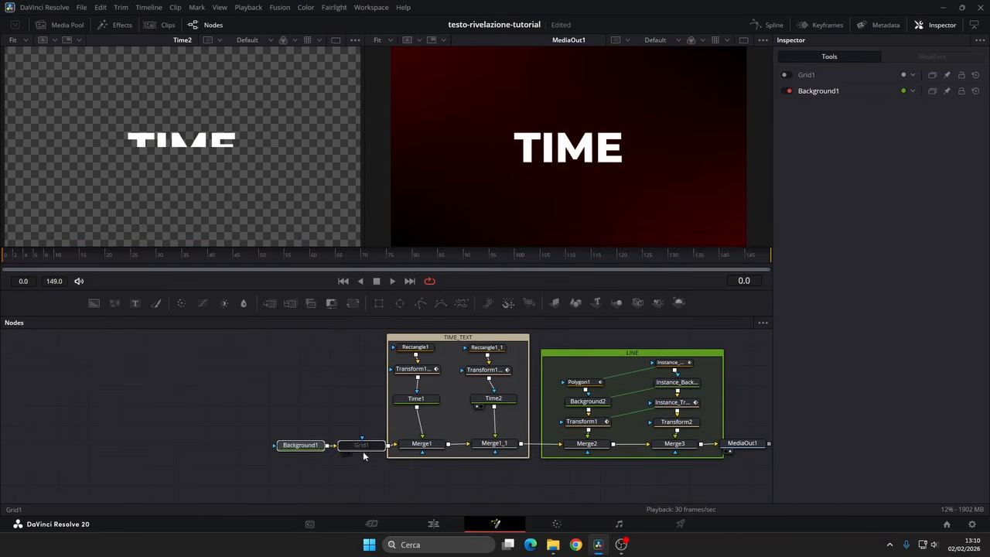
{"action": "left_click_drag", "start_coordinate": [280, 449], "coordinate": [271, 447]}
{"action": "left_click_drag", "start_coordinate": [450, 396], "coordinate": [418, 449]}
{"action": "key", "text": "ctrl+c"}
{"action": "key", "text": "ctrl+v"}
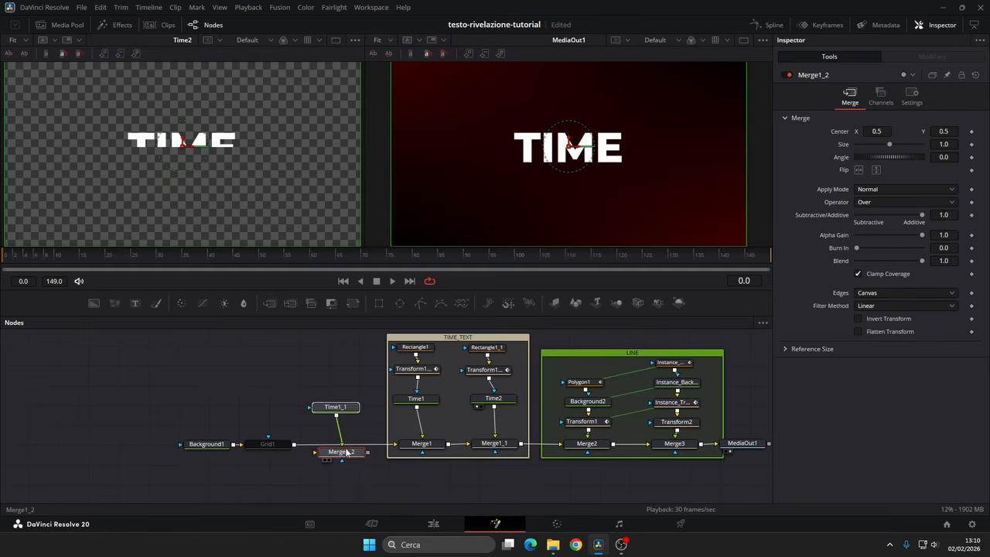
{"action": "left_click_drag", "start_coordinate": [337, 453], "coordinate": [348, 447]}
Step: Colour the Time1_1 text pure red (#ff0000), preview the node and enable Apply Mask Inverted
{"action": "left_click", "coordinate": [339, 396]}
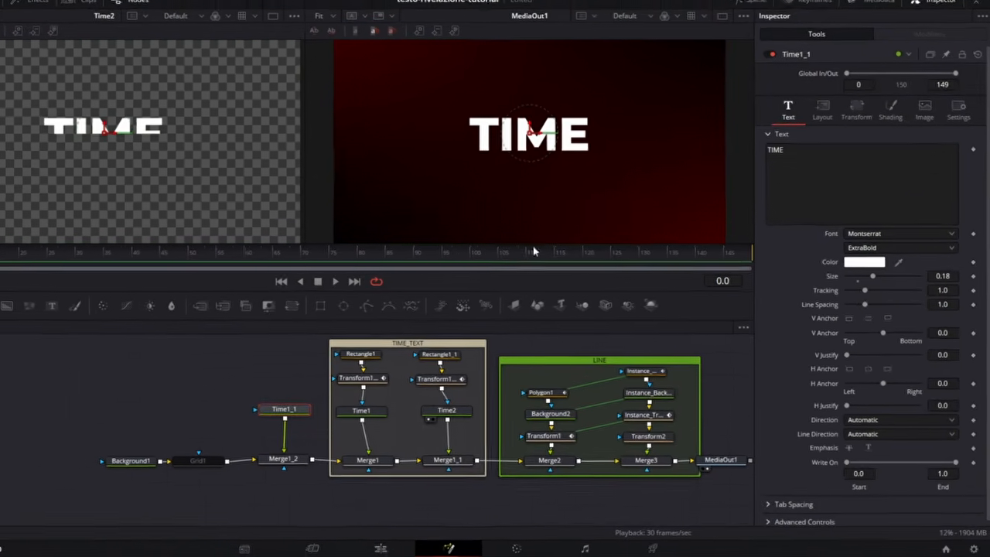
{"action": "left_click", "coordinate": [843, 262]}
{"action": "left_click", "coordinate": [301, 231]}
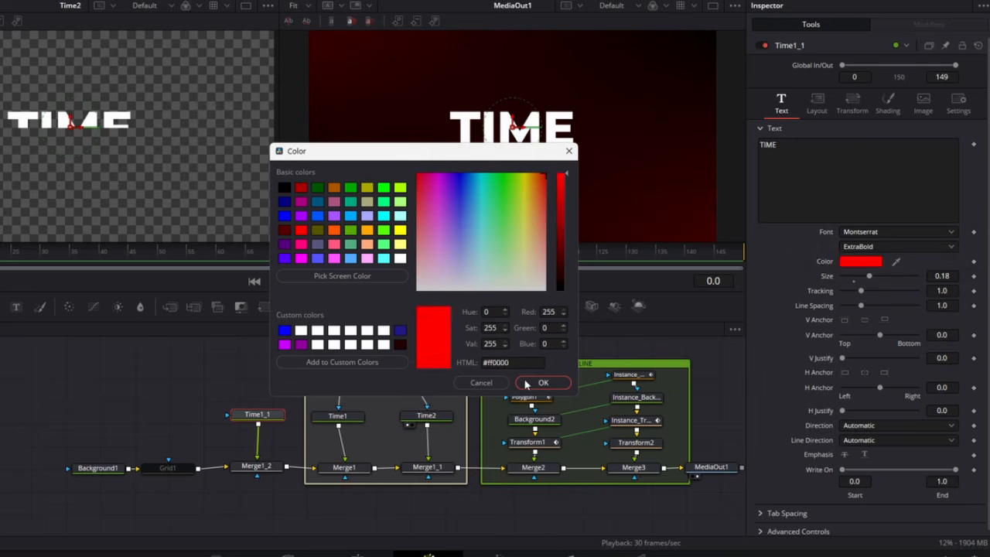
{"action": "left_click", "coordinate": [539, 380]}
{"action": "key", "text": "1"}
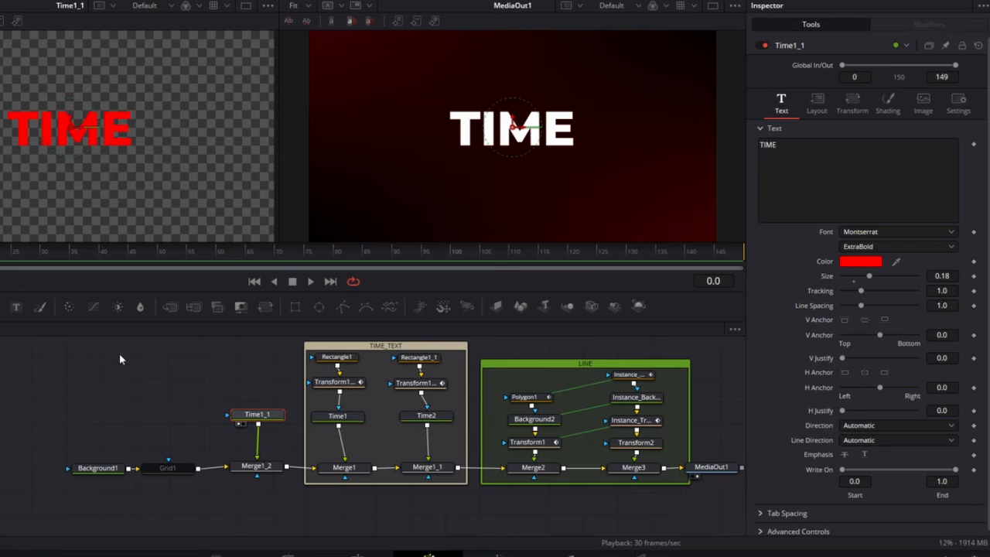
{"action": "left_click", "coordinate": [958, 102]}
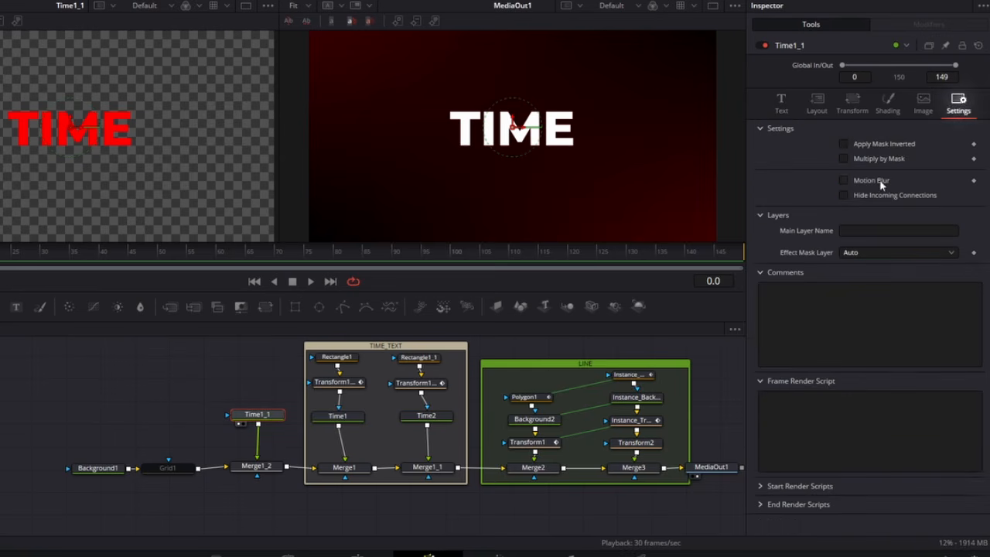
{"action": "left_click", "coordinate": [851, 144]}
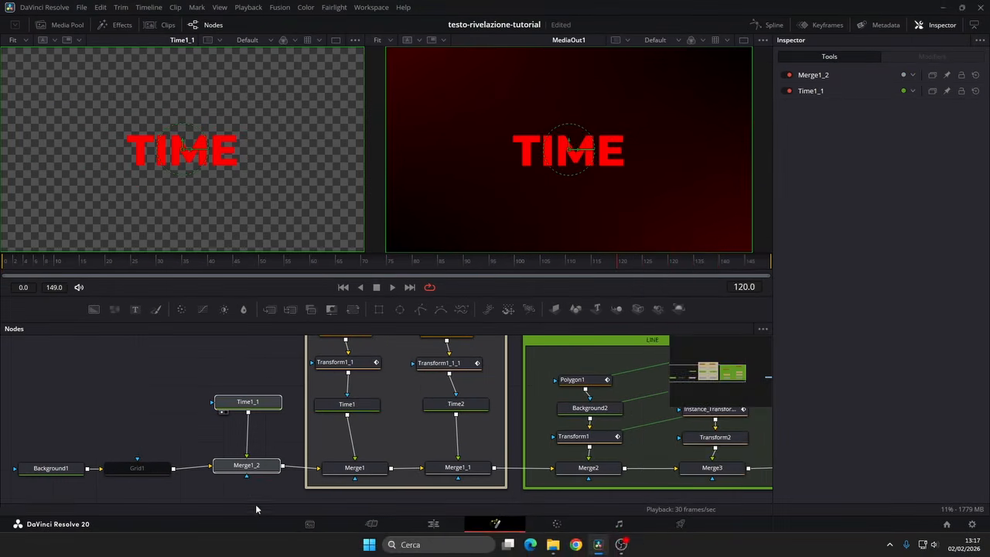
Step: Add an Underlay around Time1_1 and Merge1_2 and narrow it on both sides
{"action": "key", "text": "shift+space"}
{"action": "type", "text": "under"}
{"action": "key", "text": "Return"}
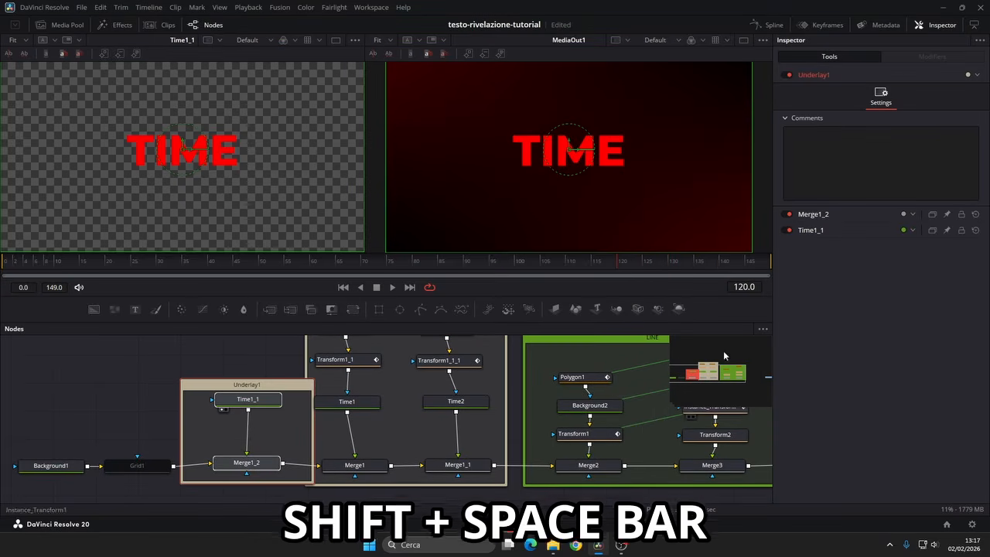
{"action": "left_click_drag", "start_coordinate": [314, 396], "coordinate": [296, 398]}
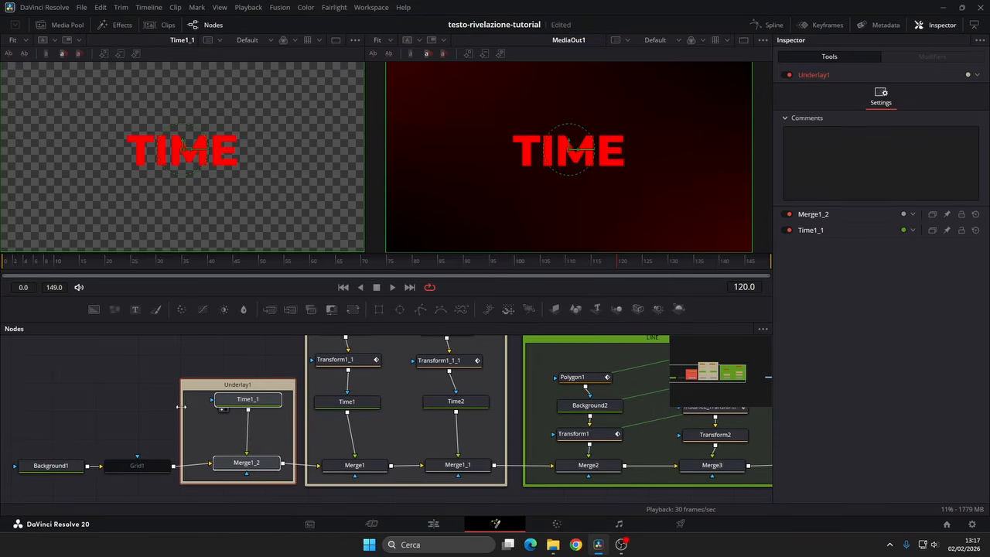
{"action": "left_click_drag", "start_coordinate": [180, 409], "coordinate": [199, 409]}
Step: Colour the underlay around Time1_1 orange and rename it TIME_RED
{"action": "left_click", "coordinate": [977, 75]}
{"action": "left_click", "coordinate": [944, 118]}
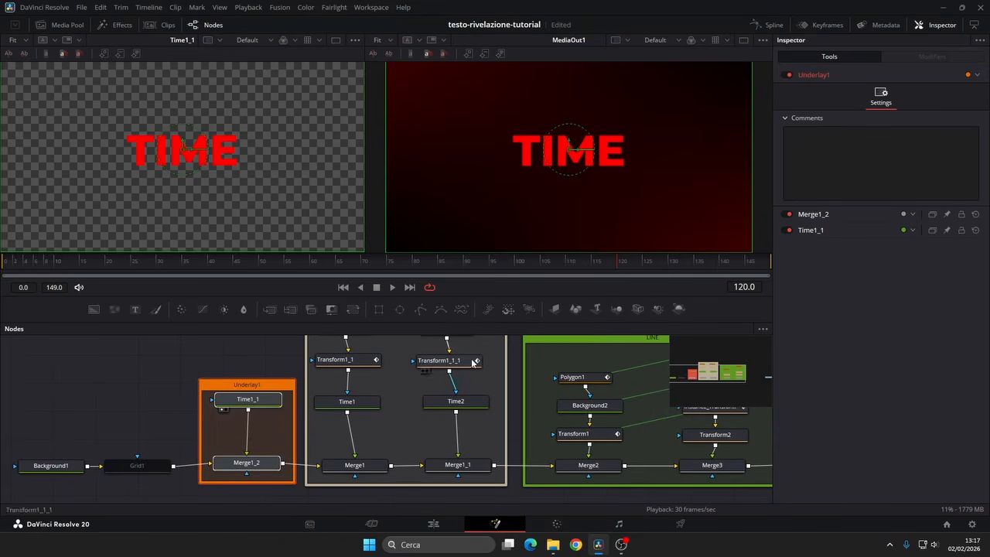
{"action": "key", "text": "F2"}
{"action": "type", "text": "TiME_RED"}
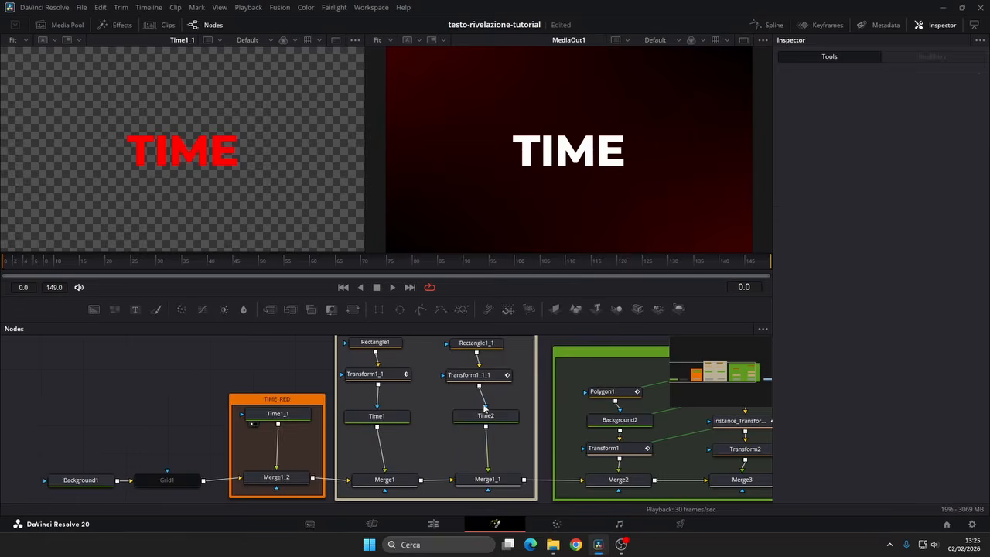
Step: Move MediaOut1 away from the LINE group and merge a pasted copy of Time1_1 in between Merge3 and MediaOut1
{"action": "scroll", "coordinate": [577, 452], "scroll_direction": "down", "scroll_amount": 3}
{"action": "scroll", "coordinate": [578, 452], "scroll_direction": "up", "scroll_amount": 4}
{"action": "left_click_drag", "start_coordinate": [578, 452], "coordinate": [580, 448]}
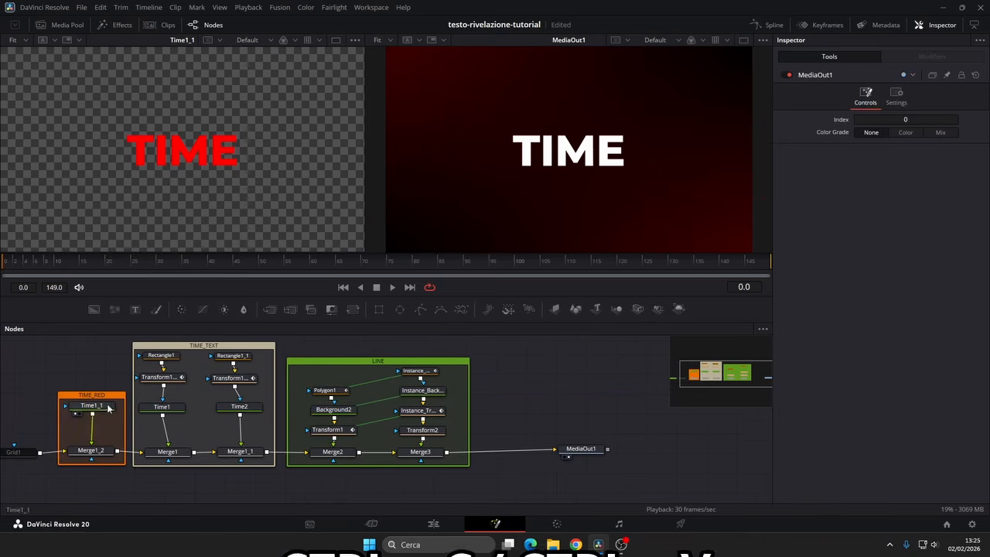
{"action": "left_click", "coordinate": [108, 406]}
{"action": "key", "text": "ctrl+c"}
{"action": "left_click", "coordinate": [524, 402]}
{"action": "key", "text": "ctrl+v"}
{"action": "left_click_drag", "start_coordinate": [552, 395], "coordinate": [447, 453]}
{"action": "left_click_drag", "start_coordinate": [580, 449], "coordinate": [598, 450]}
Step: Change the text of the pasted Time1_1_1 node to MONEY and colour it yellow
{"action": "left_click", "coordinate": [527, 396]}
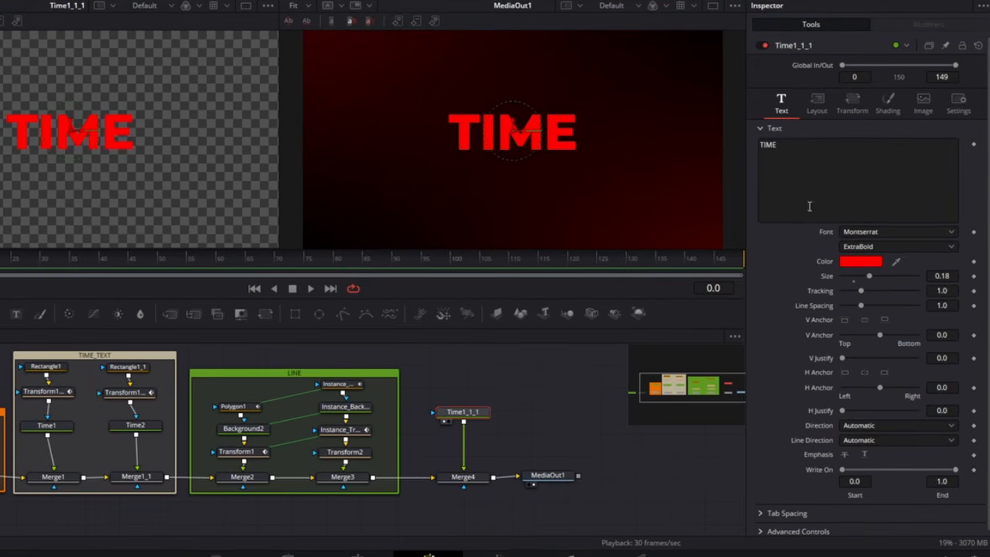
{"action": "type", "text": "MONE"}
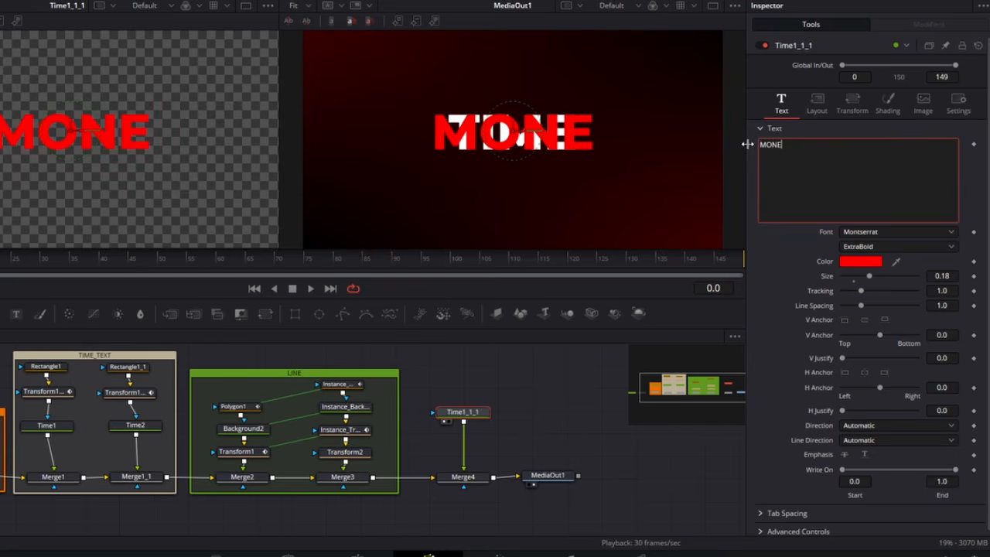
{"action": "type", "text": "Y"}
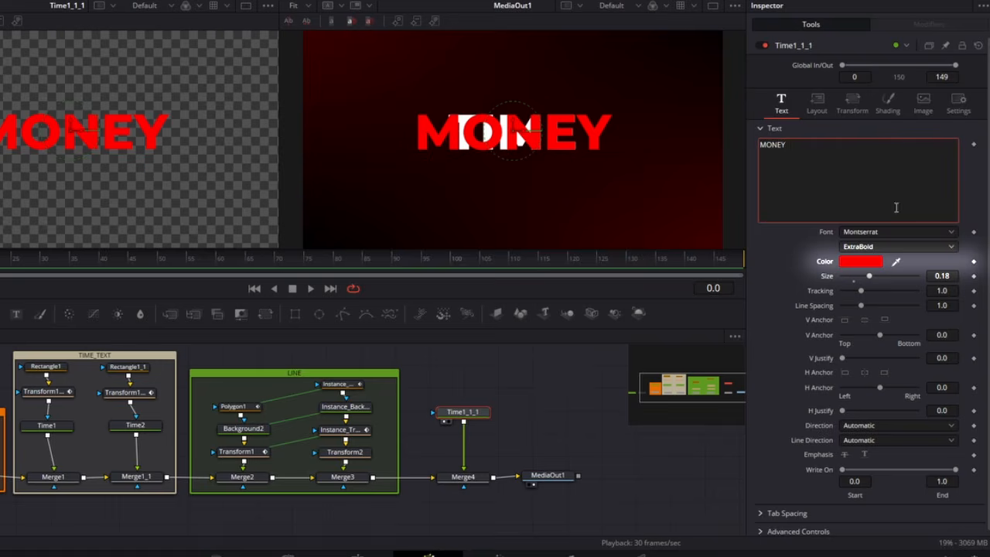
{"action": "left_click", "coordinate": [868, 261]}
{"action": "left_click", "coordinate": [400, 229]}
{"action": "left_click", "coordinate": [543, 382]}
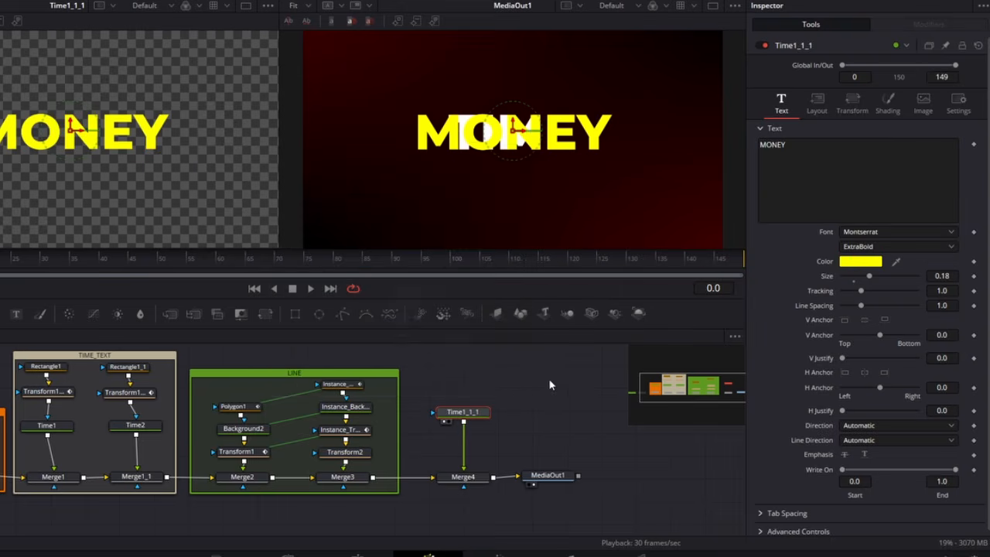
{"action": "left_click", "coordinate": [958, 103]}
{"action": "left_click", "coordinate": [781, 102]}
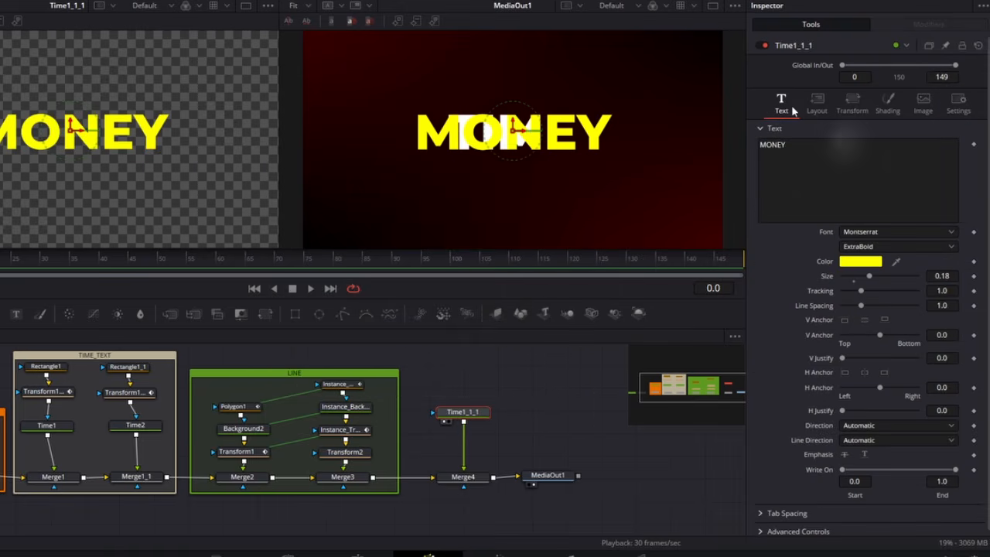
Step: Add a Rectangle mask feeding a pasted copy of Transform1, and use that chain as the mask for both Time1_1_1 and Time1_1
{"action": "scroll", "coordinate": [495, 374], "scroll_direction": "up", "scroll_amount": 1}
{"action": "left_click_drag", "start_coordinate": [303, 319], "coordinate": [467, 370]}
{"action": "left_click", "coordinate": [253, 492]}
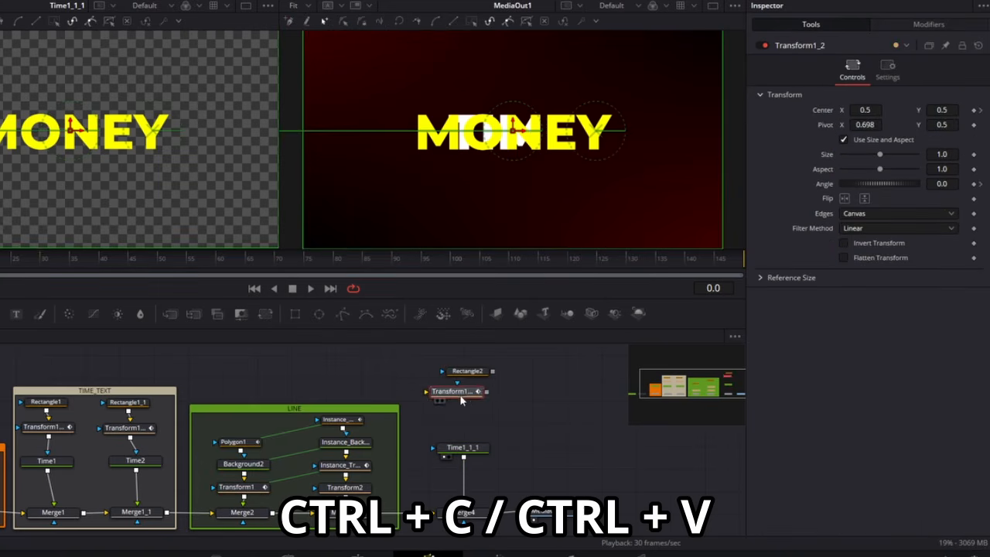
{"action": "left_click", "coordinate": [462, 400]}
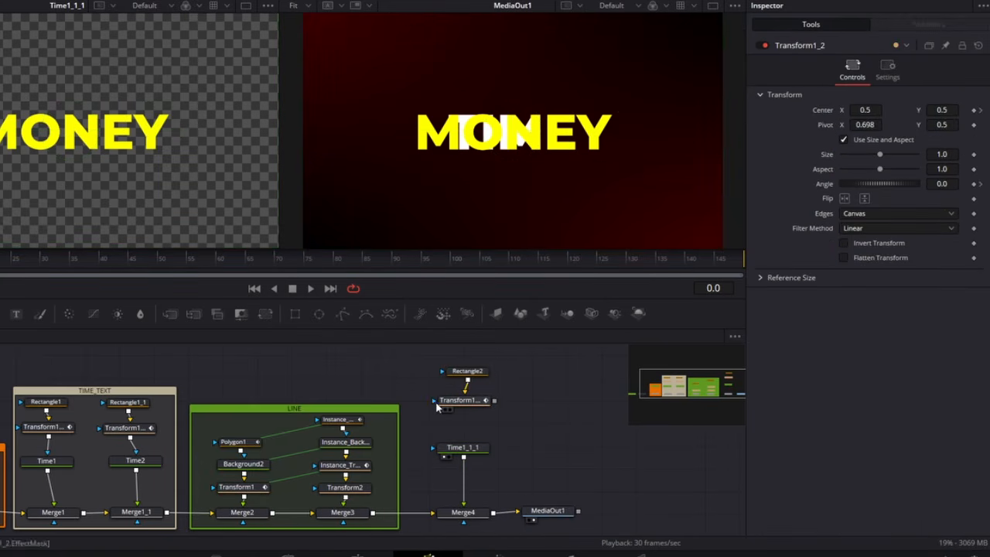
{"action": "left_click_drag", "start_coordinate": [474, 405], "coordinate": [319, 423]}
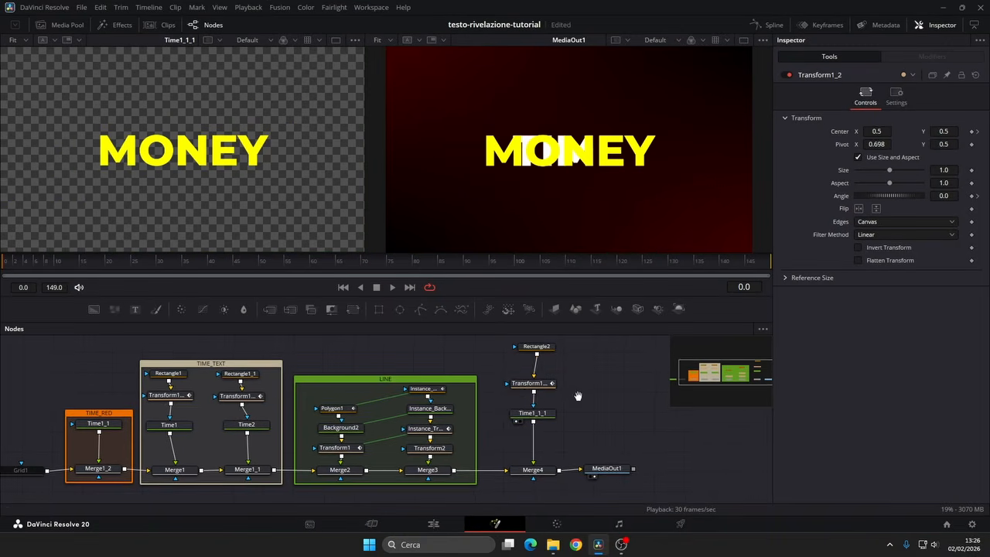
{"action": "left_click_drag", "start_coordinate": [401, 407], "coordinate": [100, 422]}
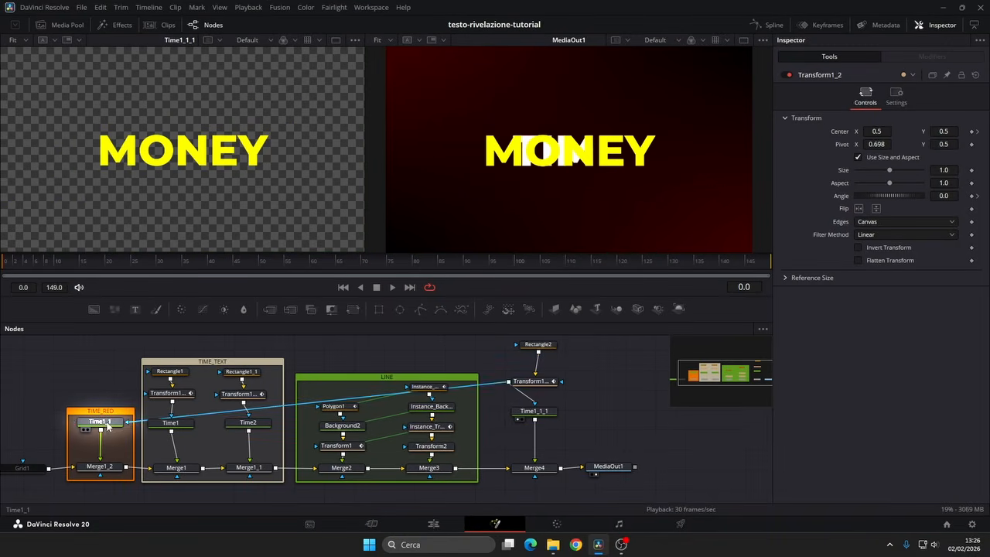
Step: Set Rectangle2's Width and Height to 1.0
{"action": "left_click", "coordinate": [553, 349]}
{"action": "left_click_drag", "start_coordinate": [888, 230], "coordinate": [973, 244]}
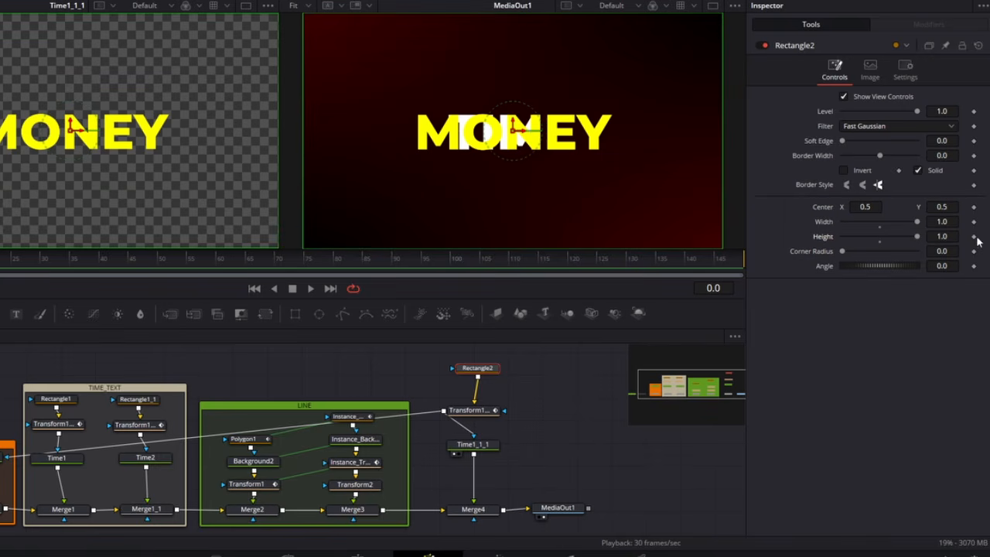
Step: Set the Pivot X of Transform1_2, the transform under Rectangle2, to 0
{"action": "left_click", "coordinate": [469, 410]}
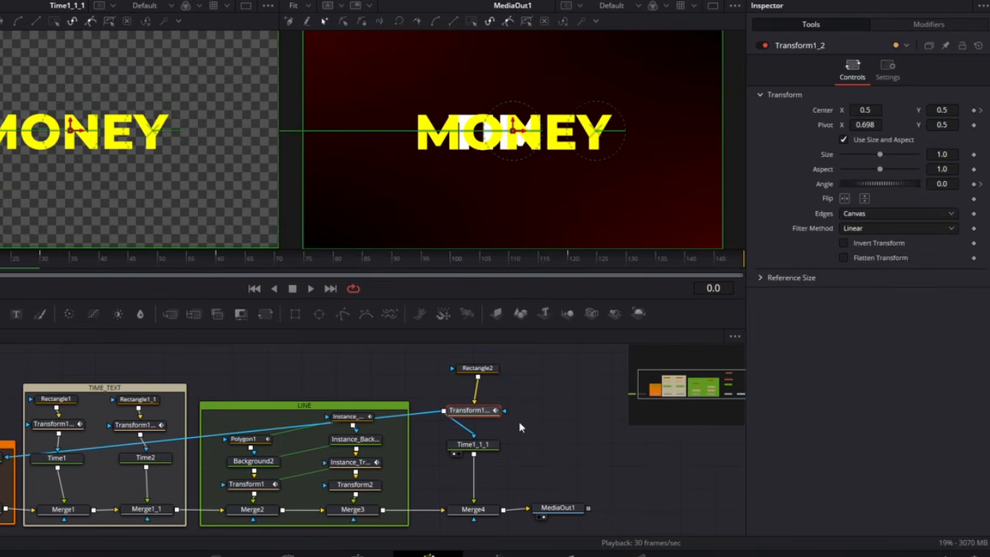
{"action": "left_click", "coordinate": [866, 125]}
{"action": "type", "text": "0"}
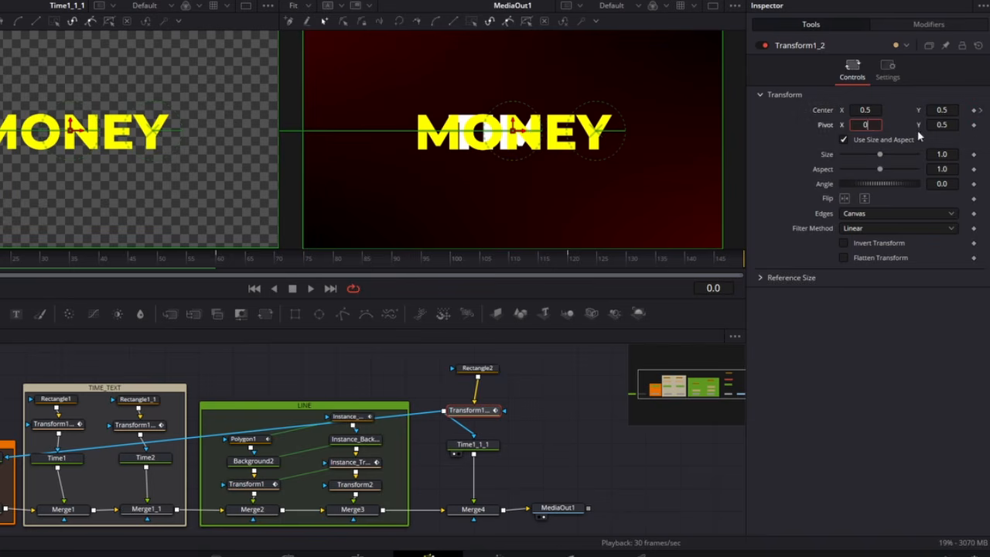
{"action": "key", "text": "Tab"}
Step: Change Transform1_2's Center X keyframes to 1.198 at frame 60 and 0.487 at frame 120
{"action": "left_click", "coordinate": [981, 112]}
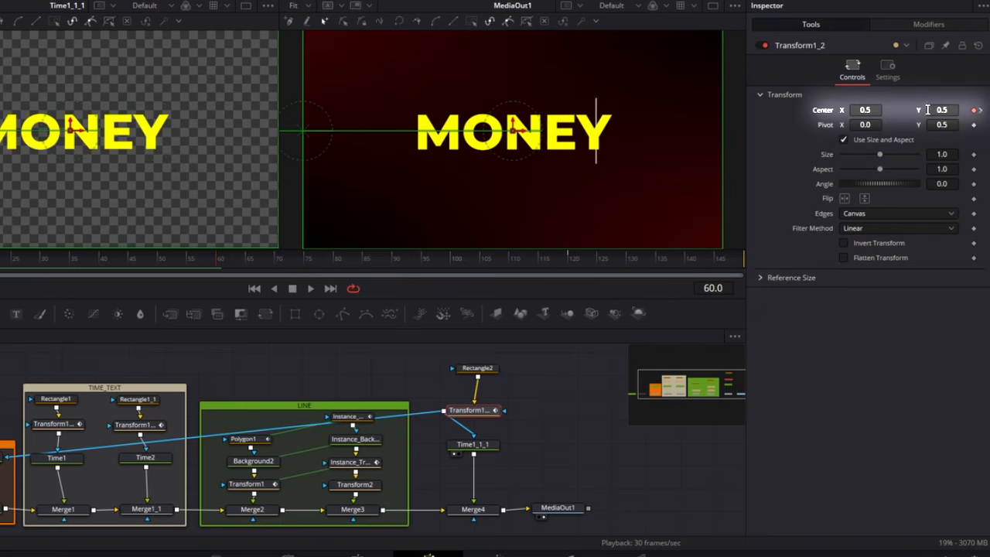
{"action": "type", "text": "1.19"}
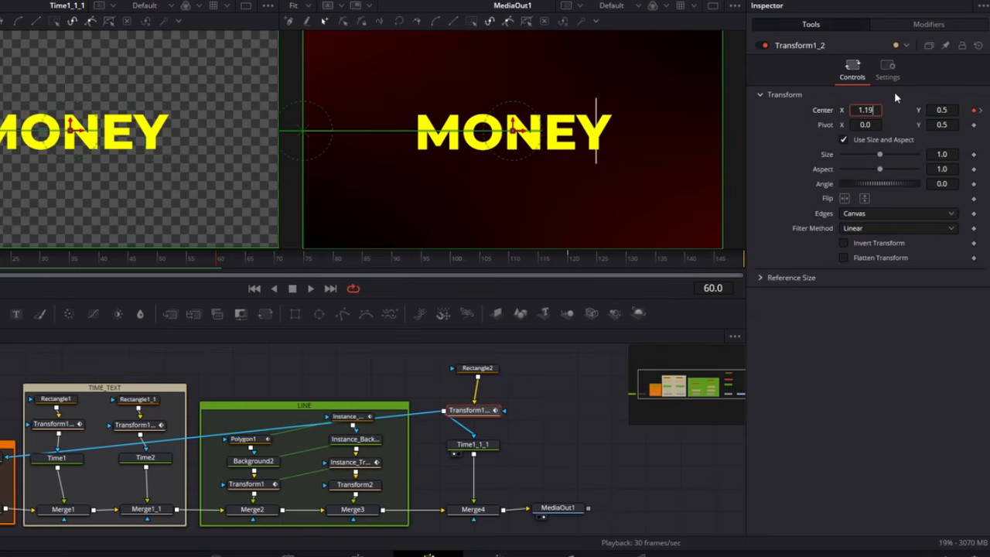
{"action": "type", "text": "8"}
{"action": "key", "text": "Tab"}
{"action": "left_click", "coordinate": [980, 111]}
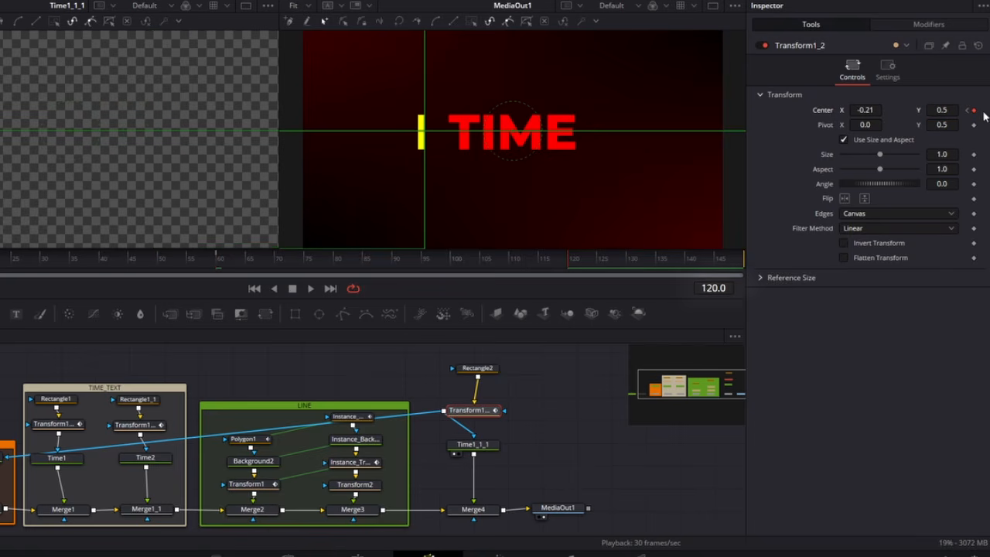
{"action": "type", "text": "0"}
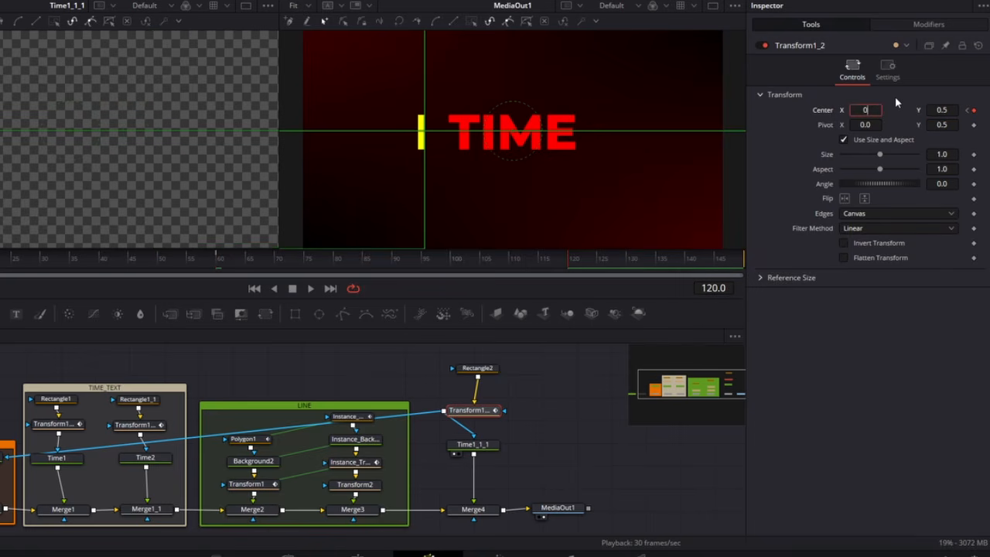
{"action": "type", "text": ".497"}
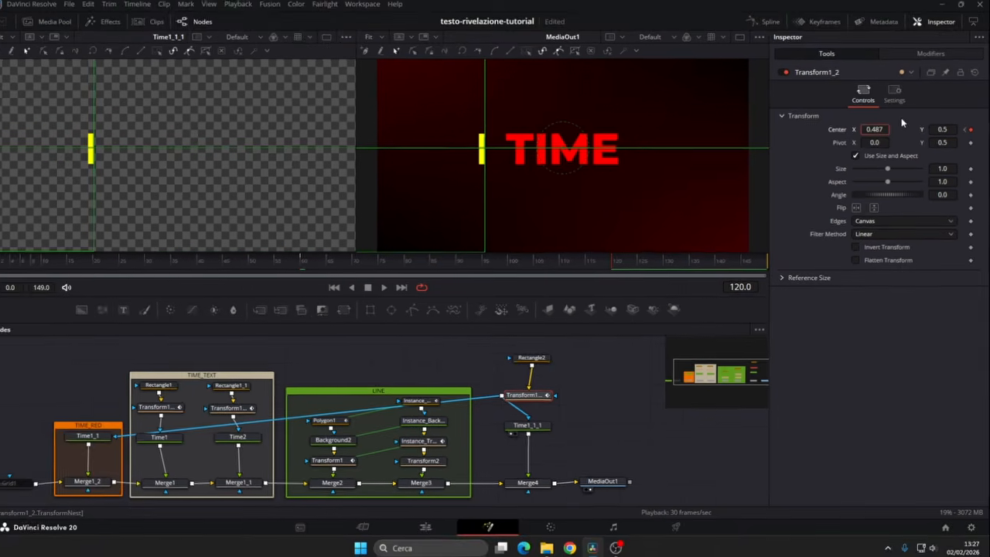
{"action": "key", "text": "Tab"}
Step: Keyframe Rectangle2's Level at 0.0 on frame 70 and 1.0 on frame 71, and preview the MONEY reveal
{"action": "left_click_drag", "start_coordinate": [539, 259], "coordinate": [356, 268]}
{"action": "left_click_drag", "start_coordinate": [432, 273], "coordinate": [351, 266]}
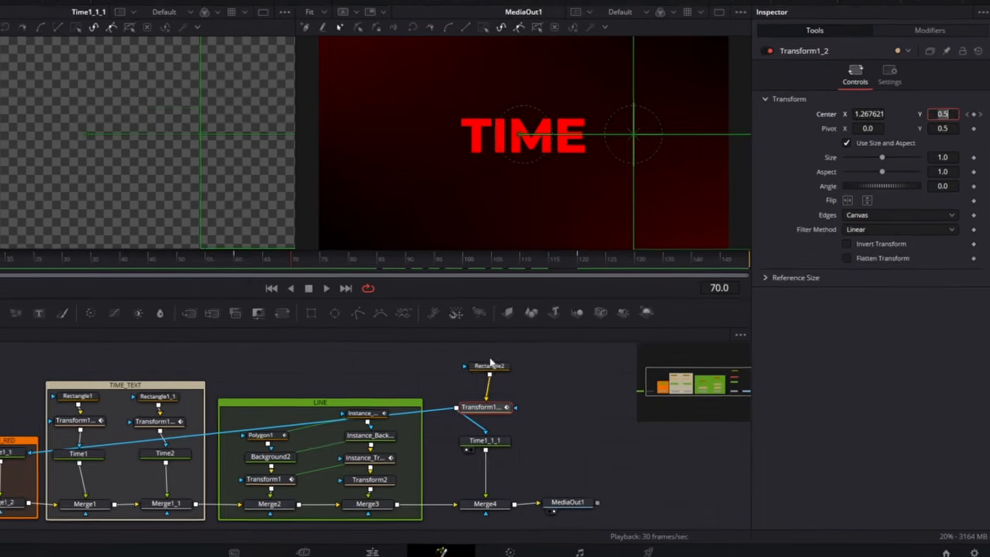
{"action": "left_click", "coordinate": [538, 356]}
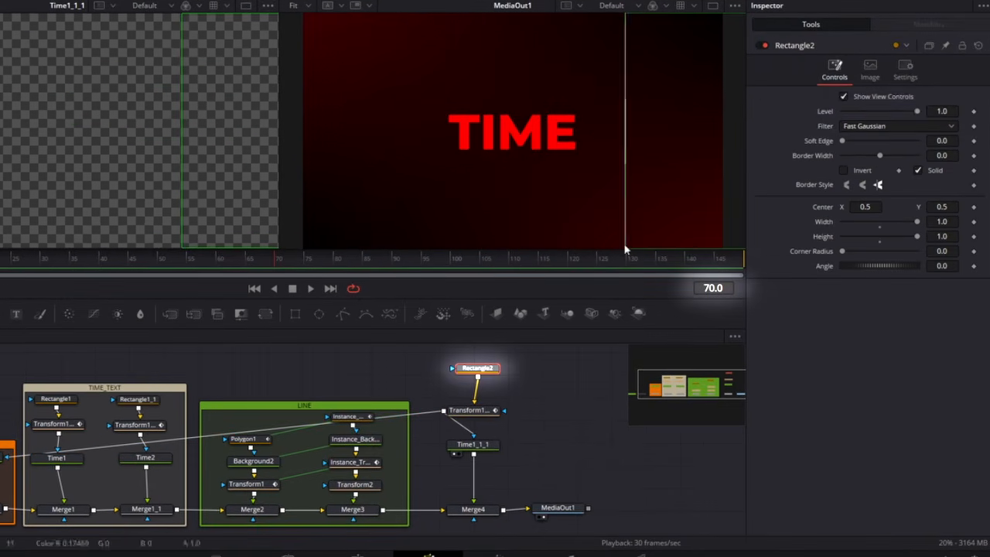
{"action": "left_click", "coordinate": [973, 112]}
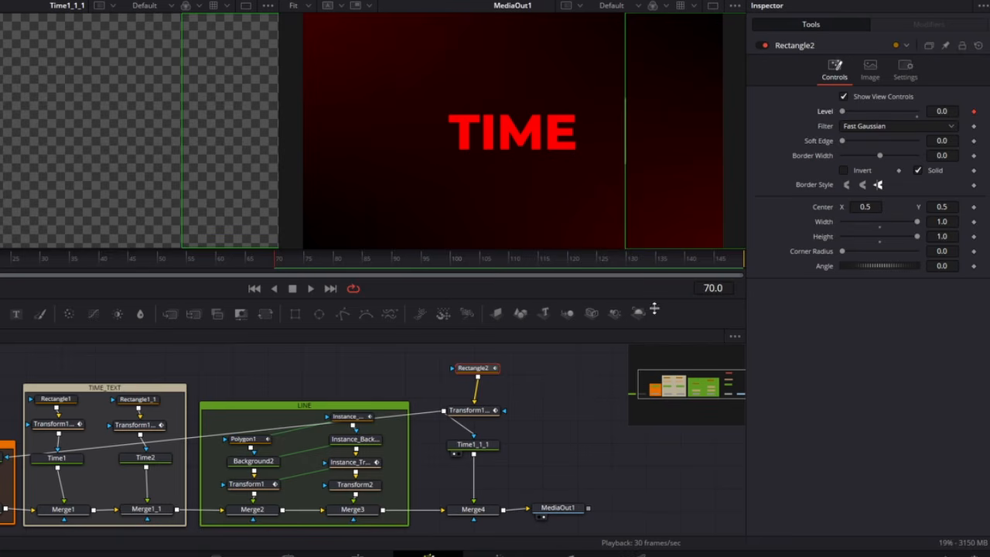
{"action": "key", "text": "Right"}
{"action": "left_click_drag", "start_coordinate": [843, 111], "coordinate": [917, 112]}
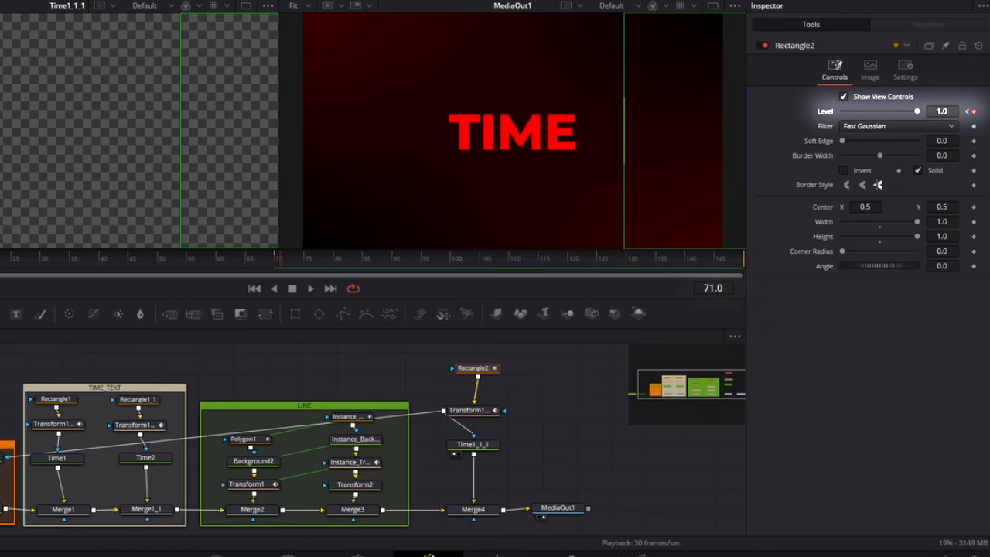
{"action": "left_click_drag", "start_coordinate": [298, 264], "coordinate": [249, 267]}
{"action": "left_click_drag", "start_coordinate": [186, 265], "coordinate": [581, 282]}
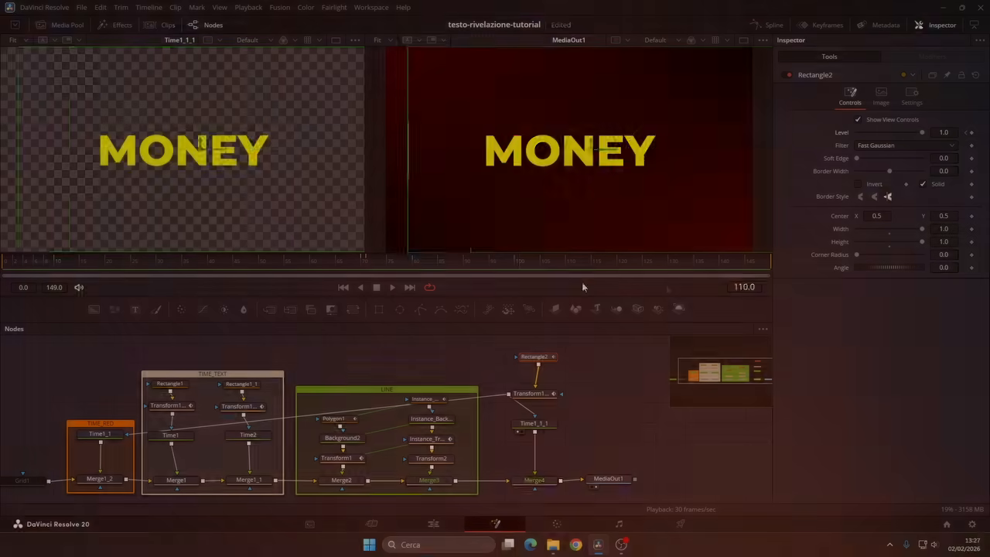